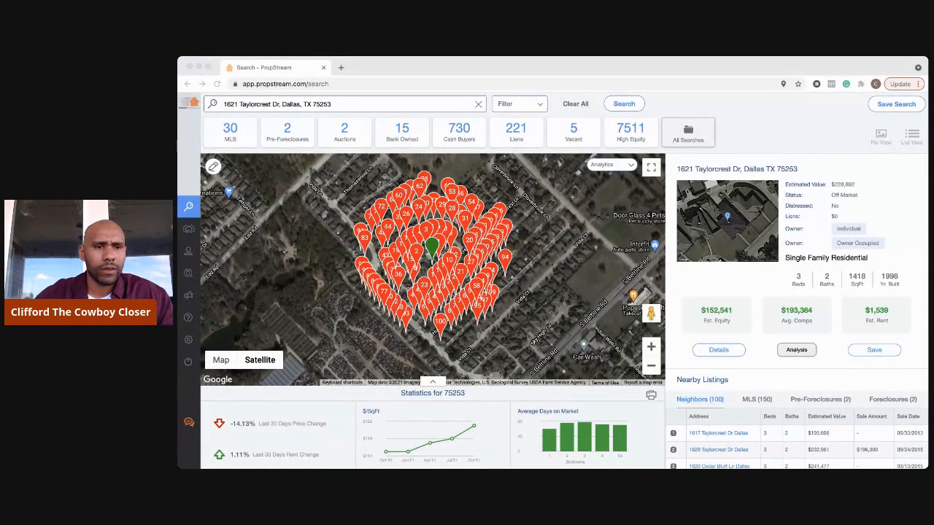
click(213, 133)
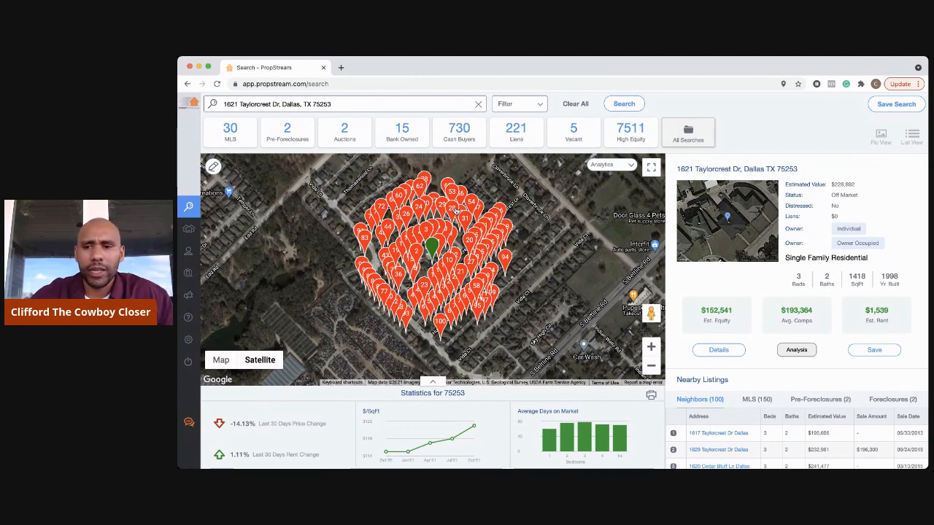
scroll(456, 211, down, 3)
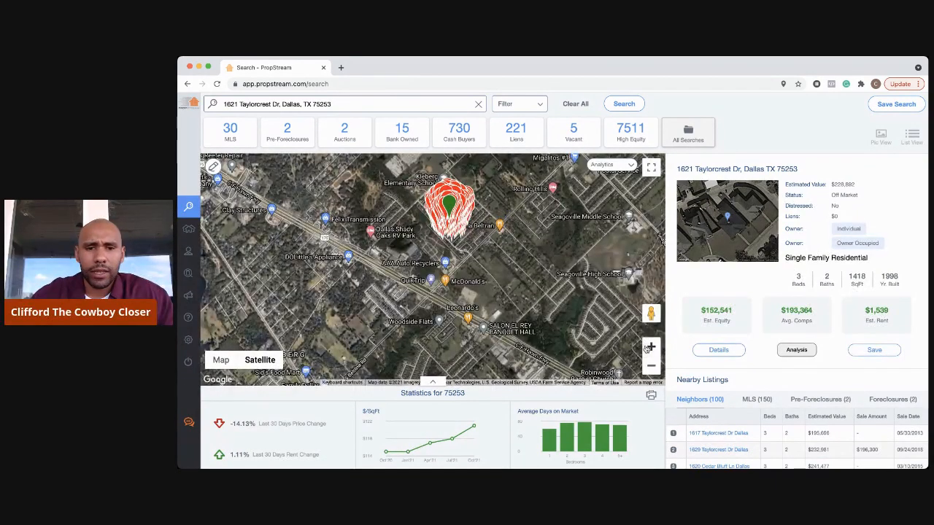
click(650, 346)
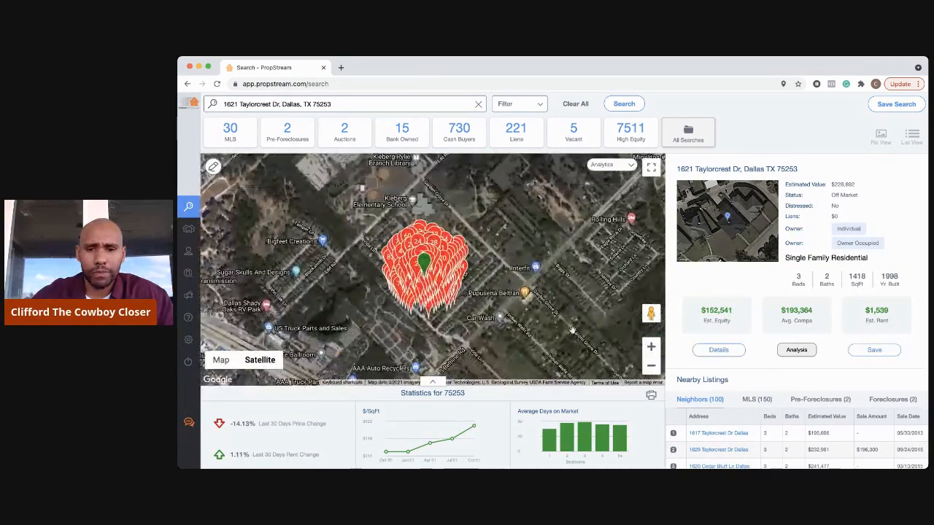
click(650, 348)
click(650, 348)
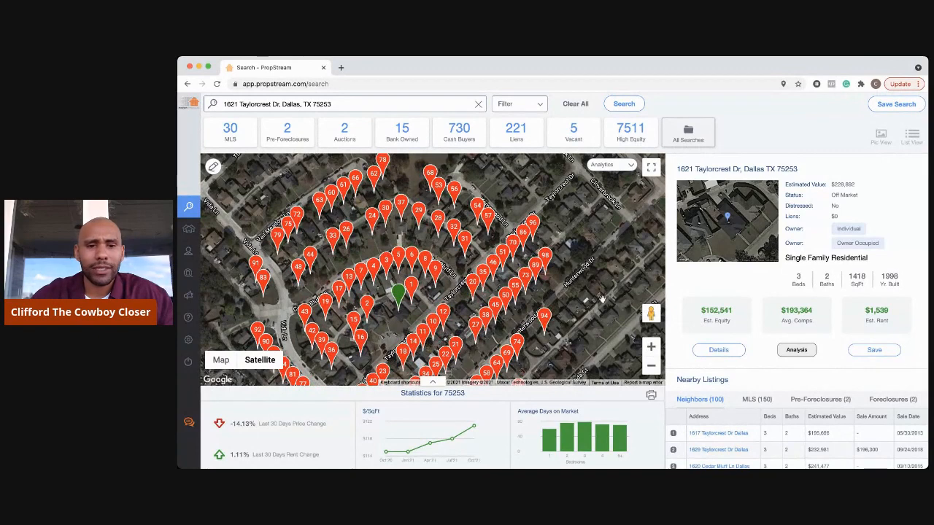
drag(602, 299, 613, 264)
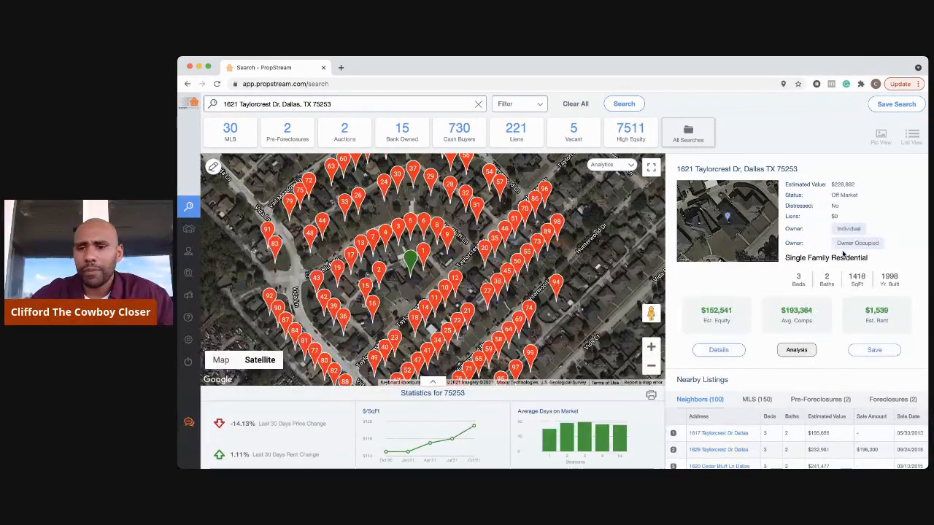
scroll(813, 404, down, 1)
scroll(812, 404, up, 1)
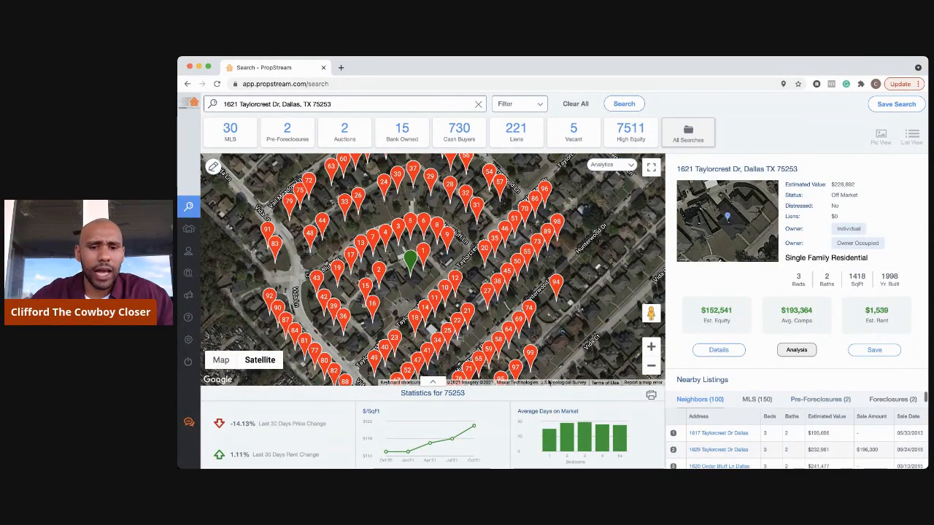
- Open the property details and highlight Beds 3 / Baths 2, year built 1998, and the estimated mortgage balance
click(718, 350)
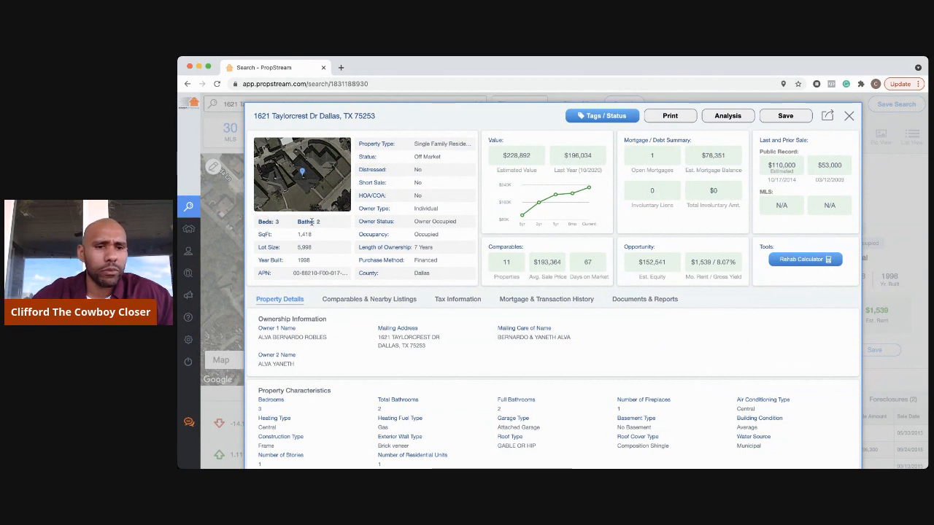
drag(258, 222, 324, 224)
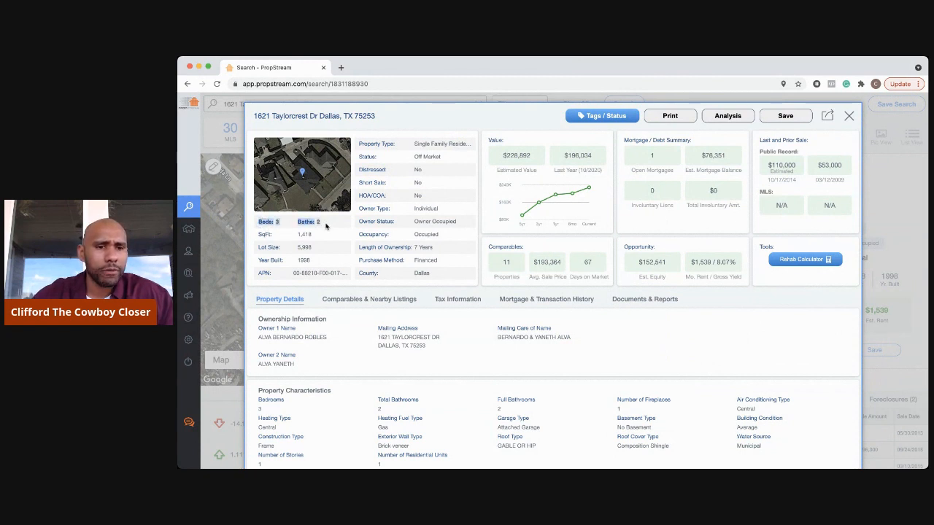
click(330, 235)
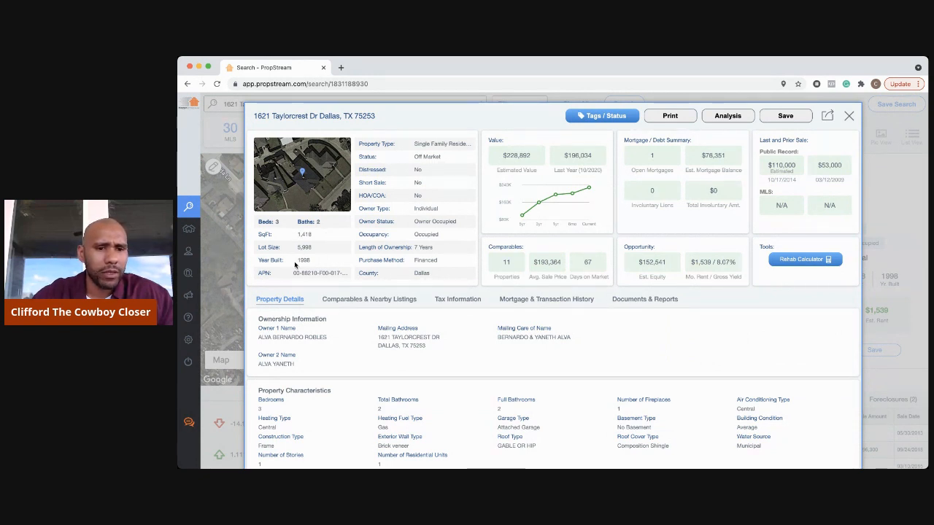
drag(296, 260, 309, 262)
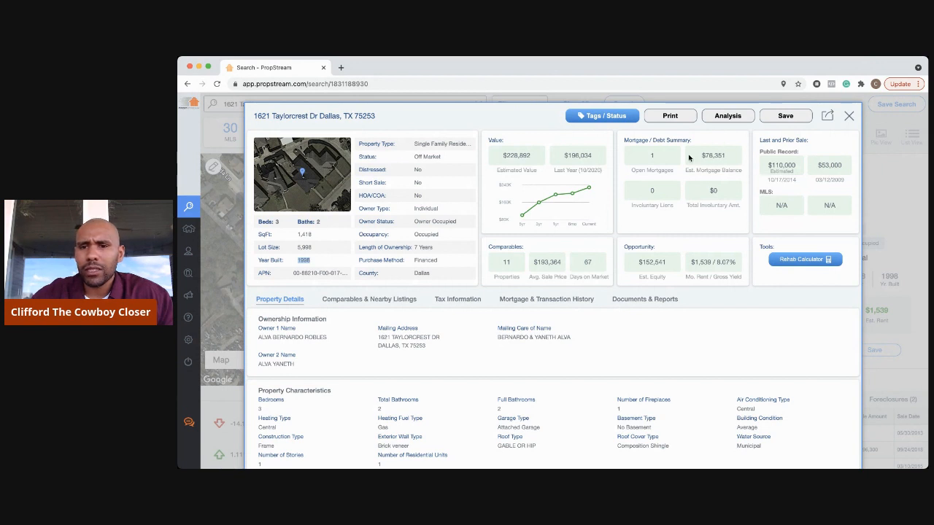
drag(702, 156, 730, 162)
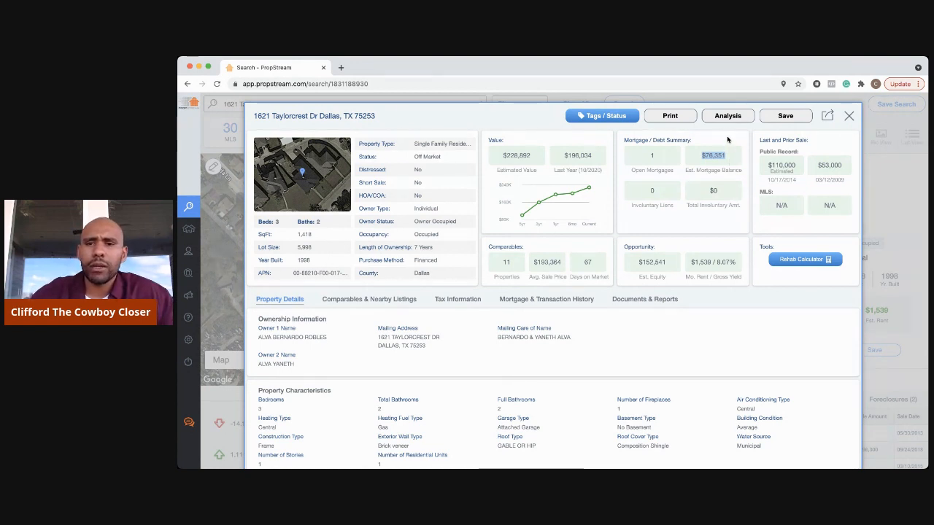
click(726, 140)
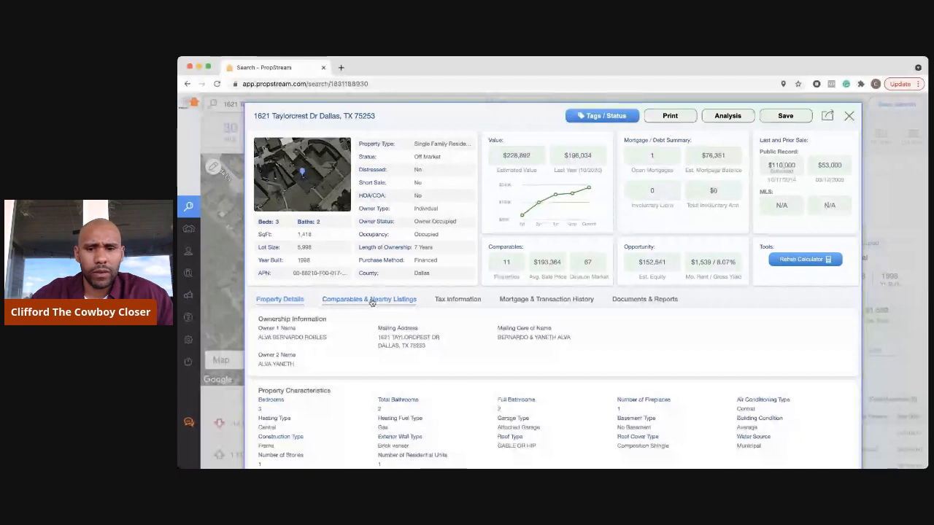
- Show Comparables & Nearby Listings and scroll to the comparable search form, map and table
click(371, 301)
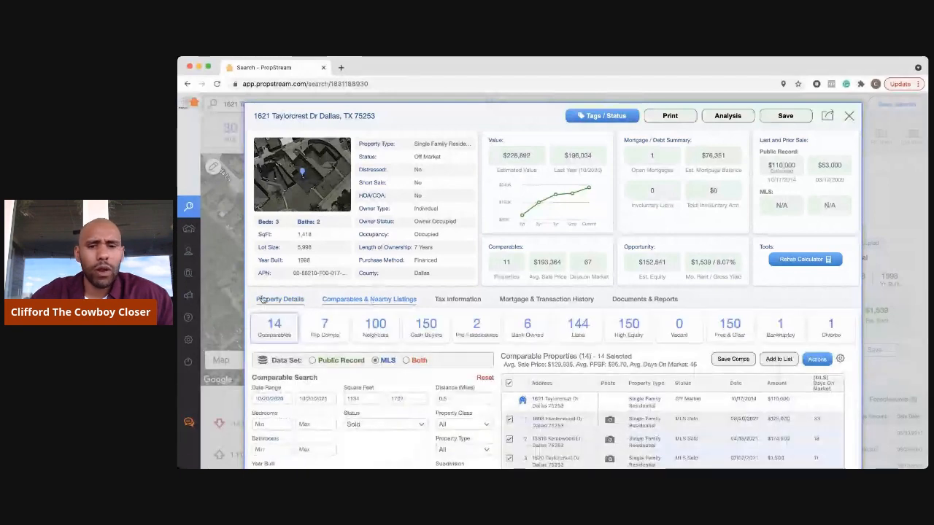
scroll(515, 333, down, 1)
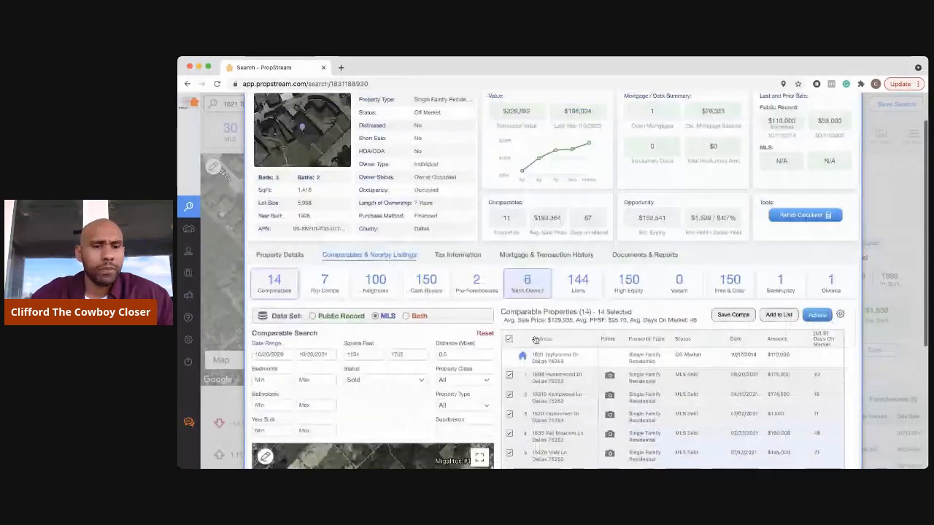
scroll(535, 339, down, 1)
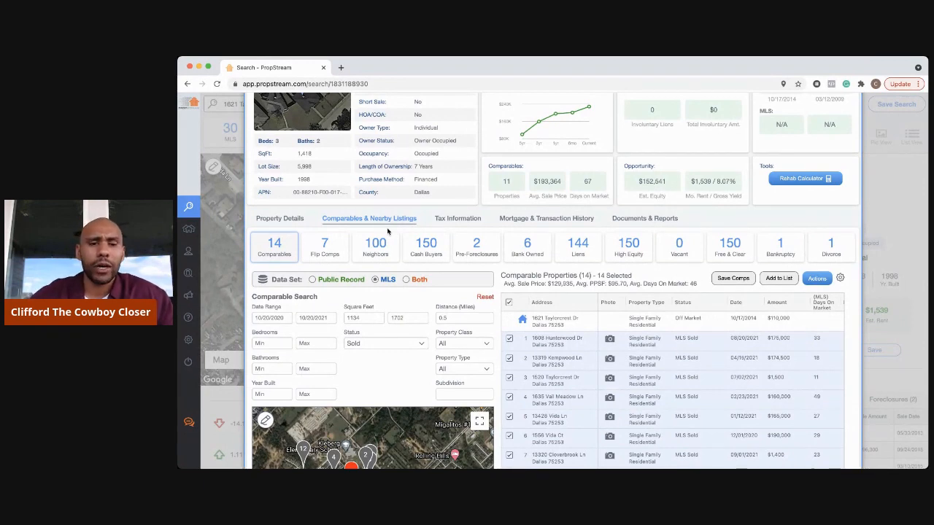
scroll(441, 274, down, 1)
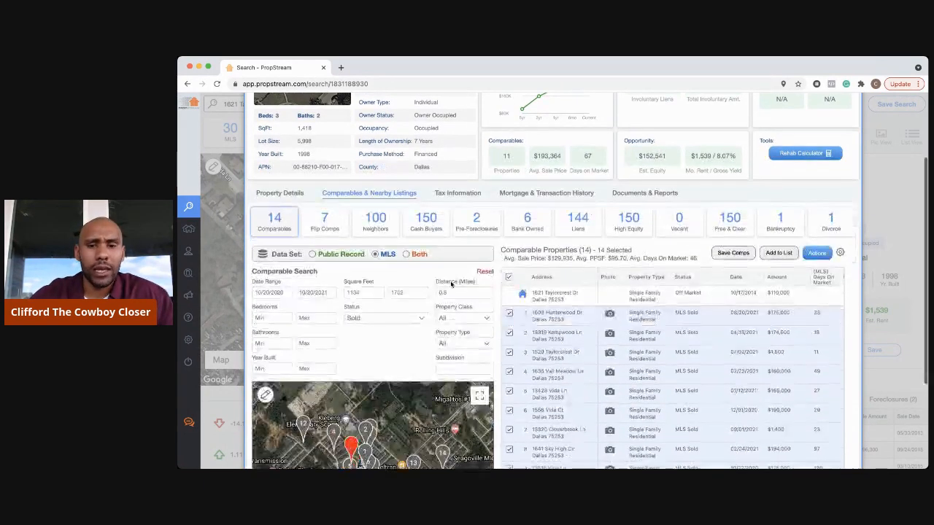
scroll(450, 283, down, 1)
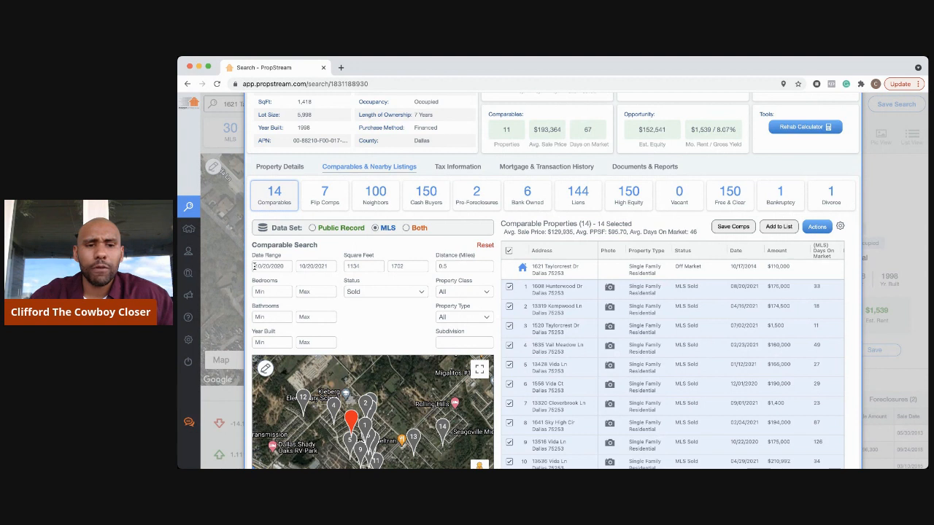
drag(258, 266, 316, 265)
click(316, 253)
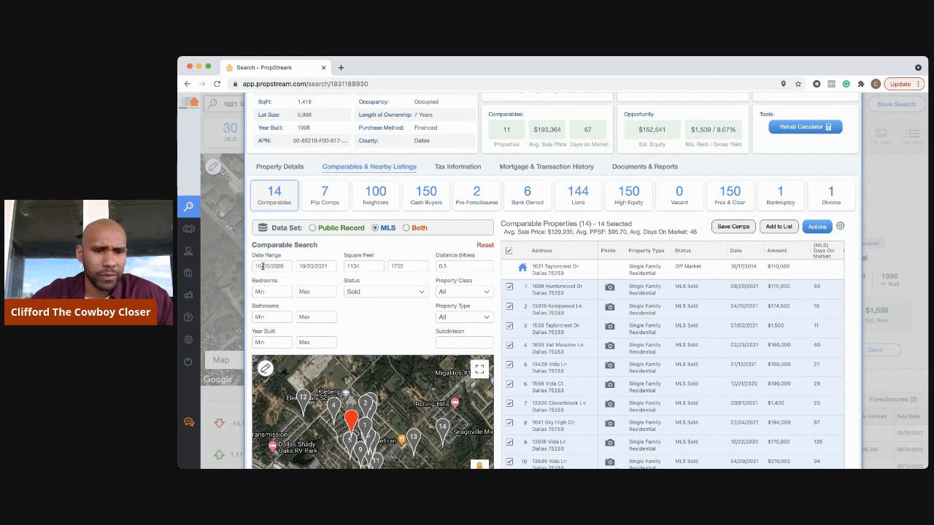
- Set the comparable search start date to March 1, 2021
click(261, 267)
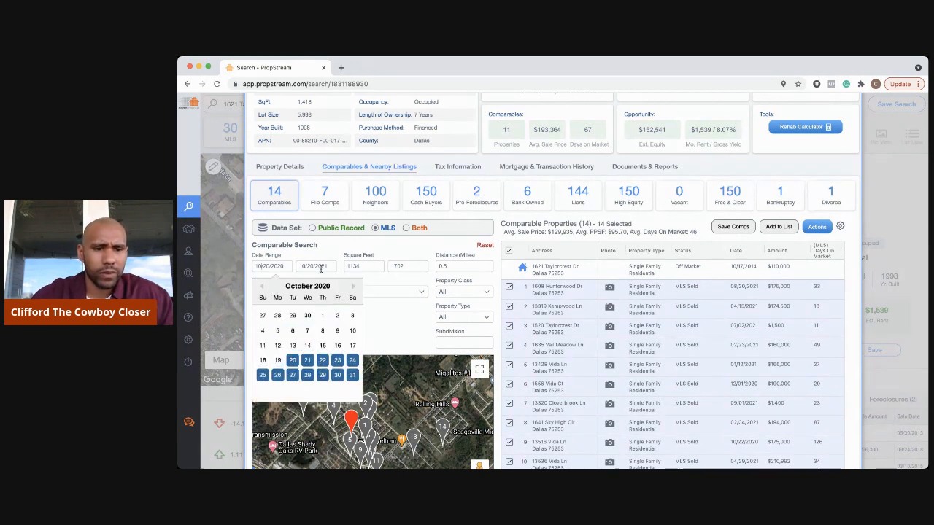
click(352, 287)
click(353, 287)
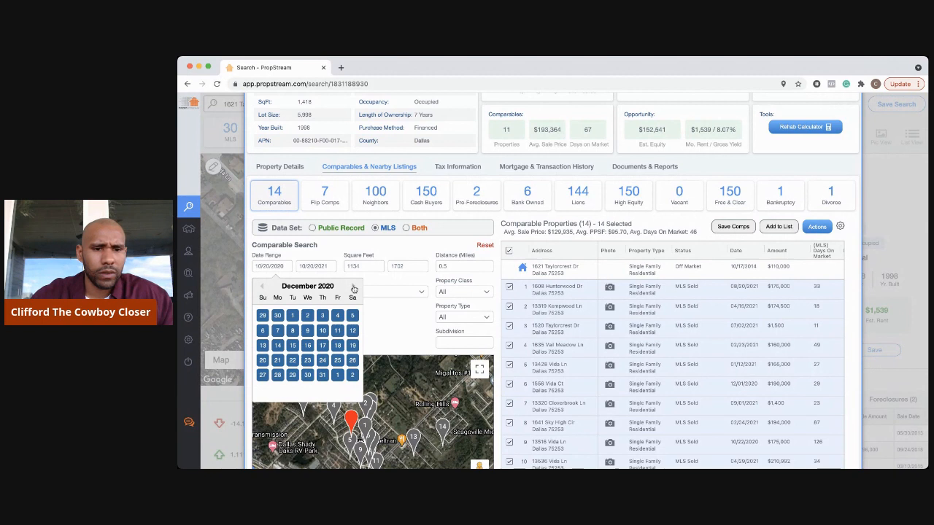
click(354, 288)
click(354, 288)
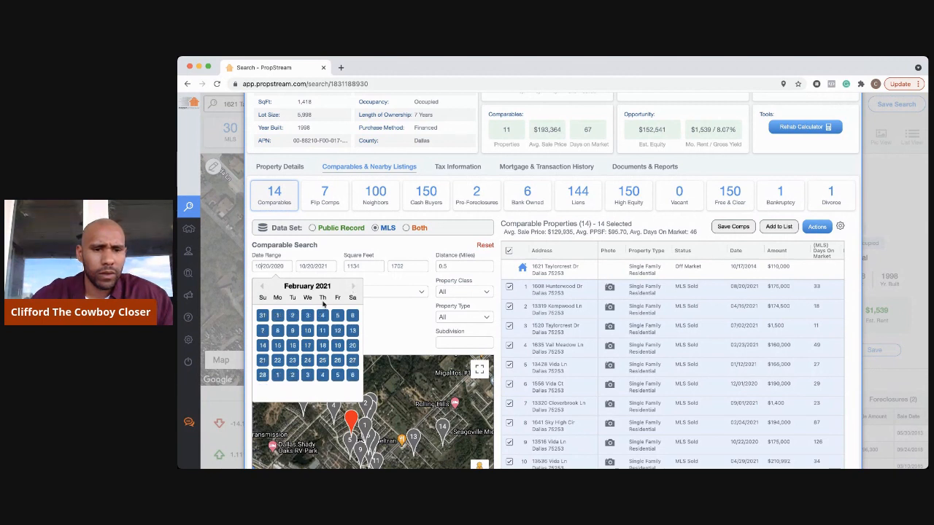
click(353, 289)
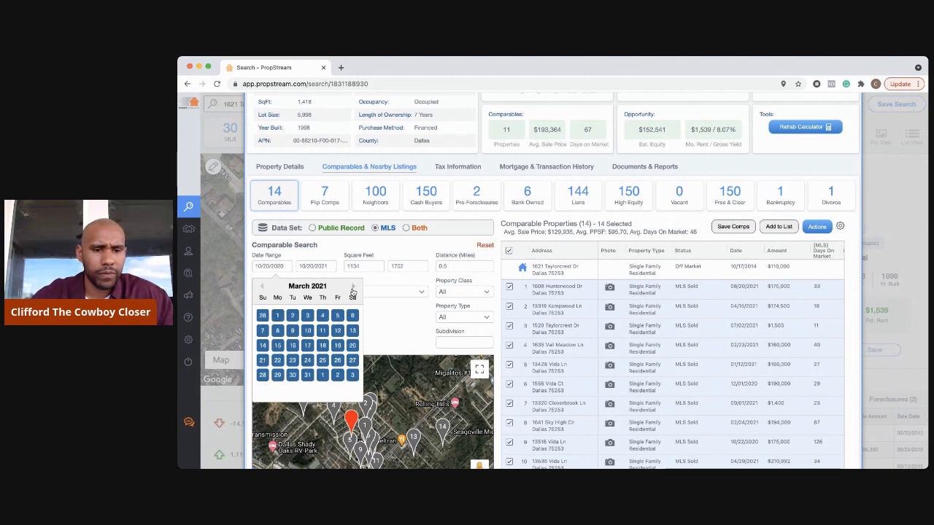
click(353, 290)
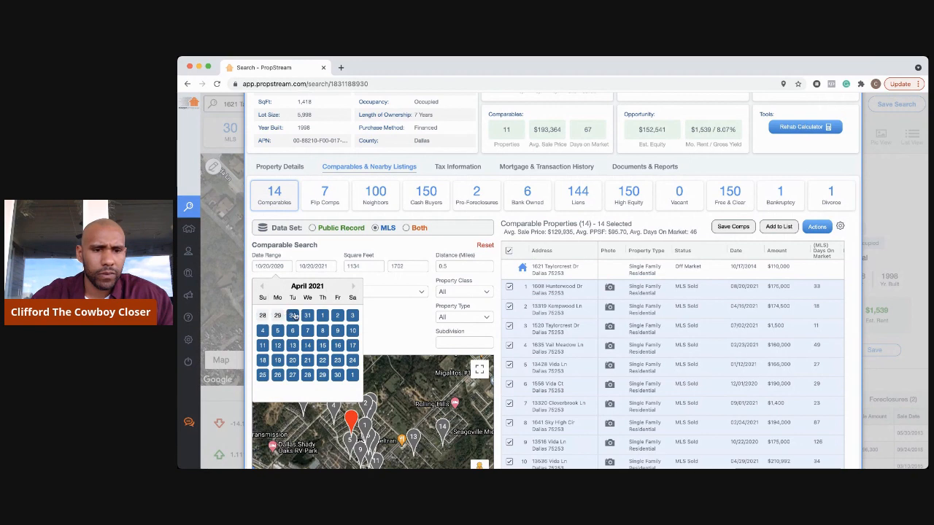
click(258, 288)
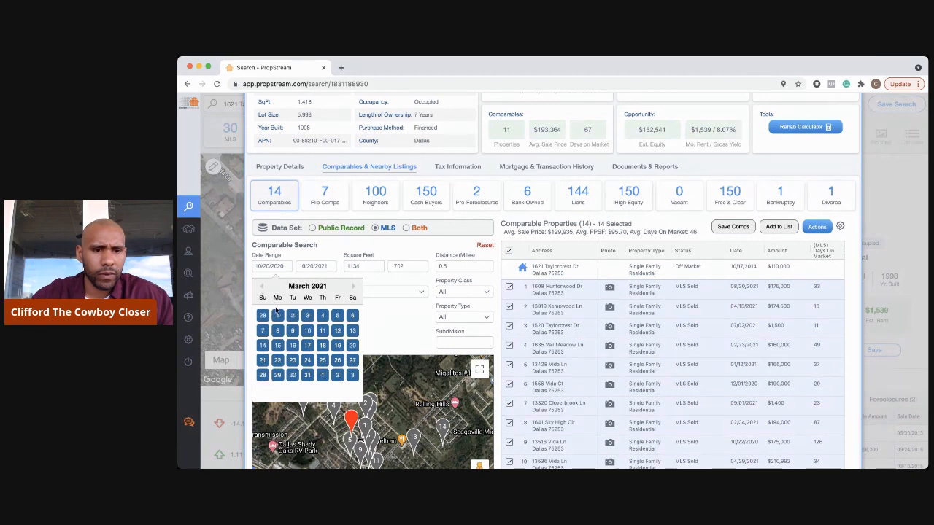
click(277, 315)
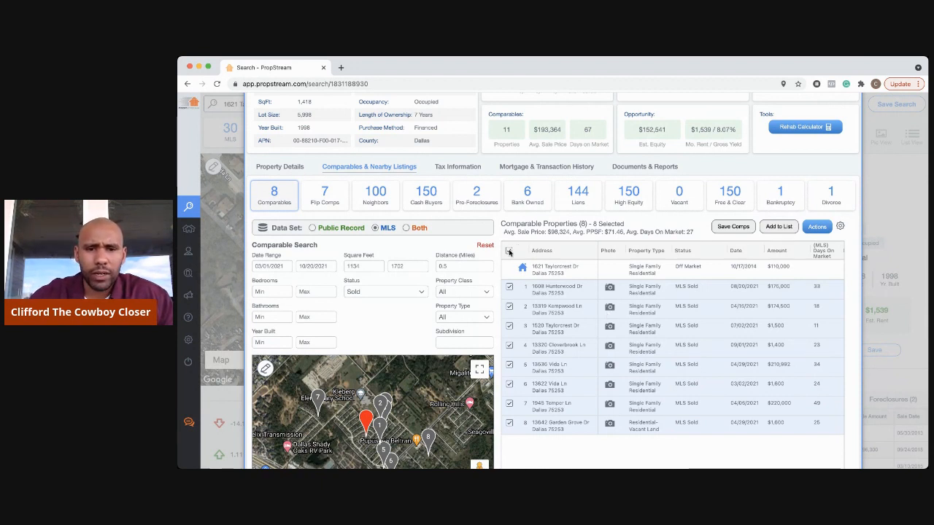
- Uncheck all the comparable properties and scroll down to the comps map and table
click(508, 252)
scroll(608, 453, down, 2)
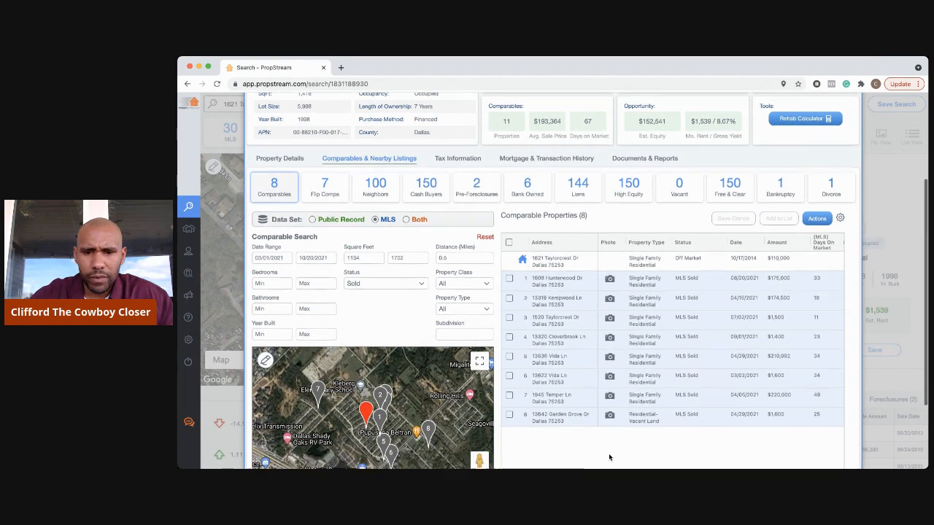
scroll(608, 457, down, 1)
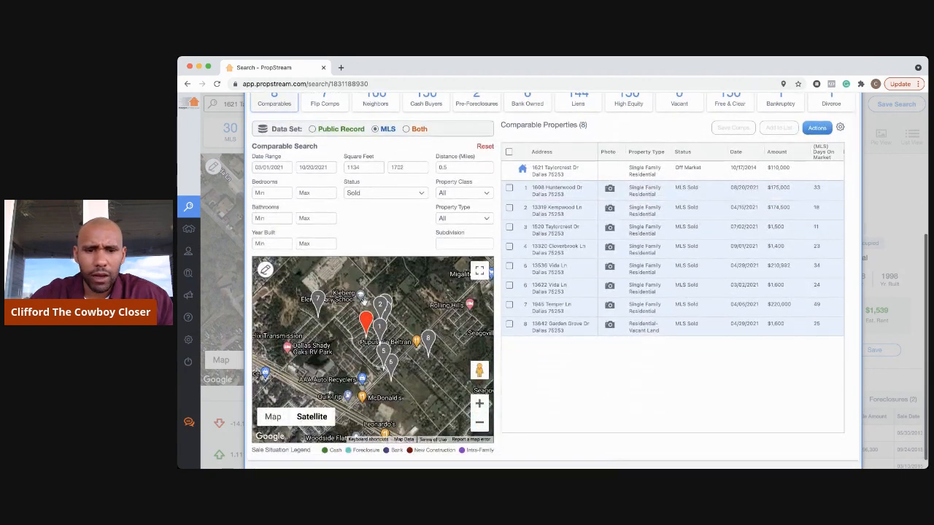
- Zoom and pan the comps map around comps 5, 6, 1 and 8, ending centred on the subject pin
click(480, 406)
click(480, 405)
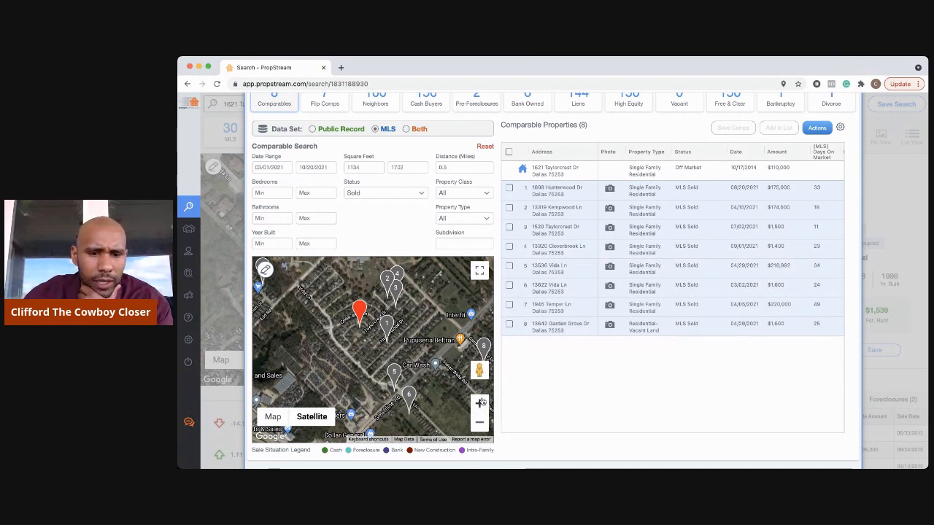
drag(441, 374, 425, 337)
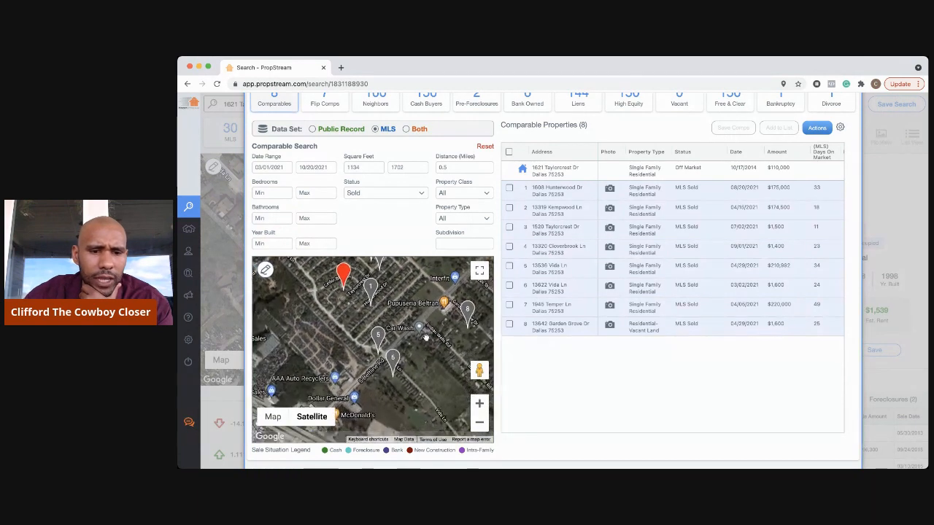
click(480, 403)
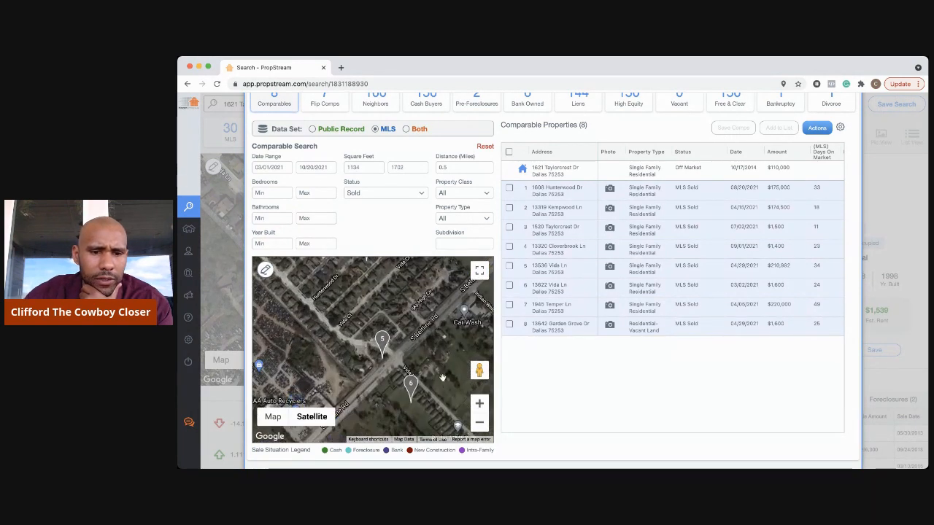
drag(442, 377, 432, 353)
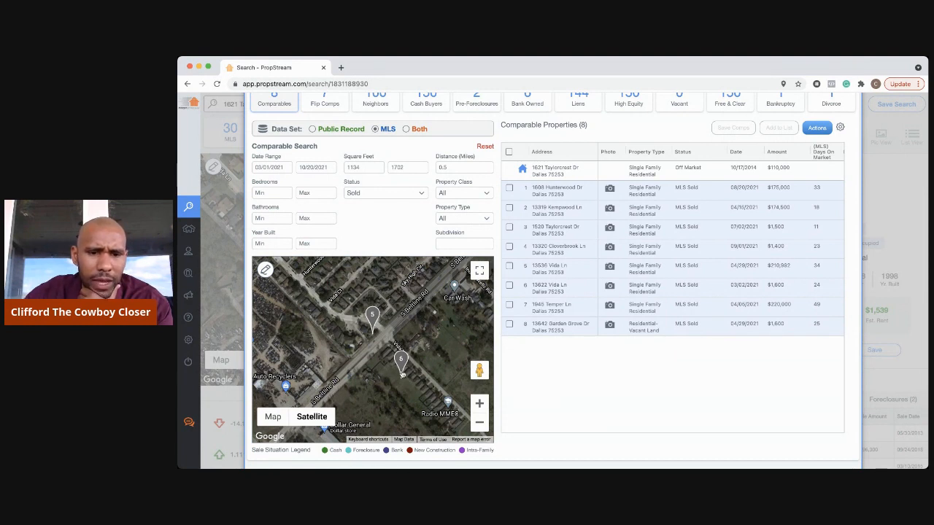
drag(443, 335, 414, 406)
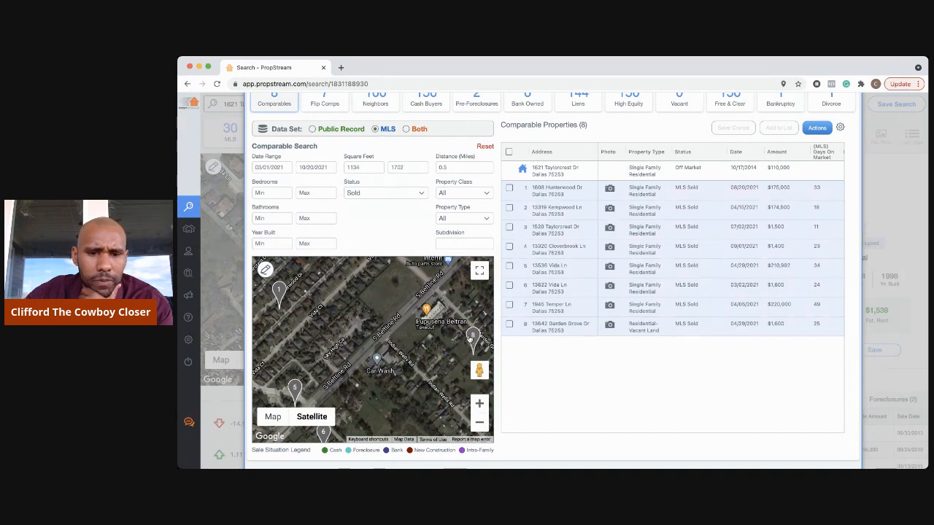
click(477, 426)
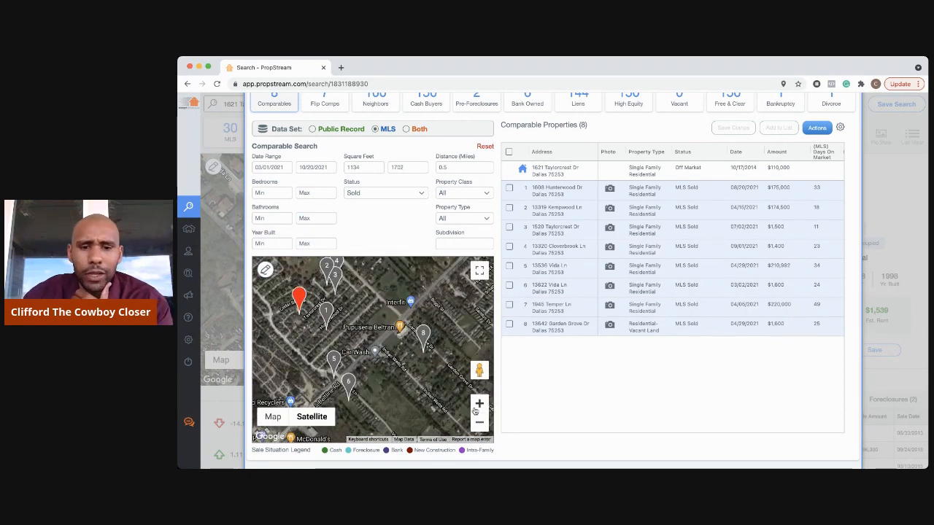
click(479, 423)
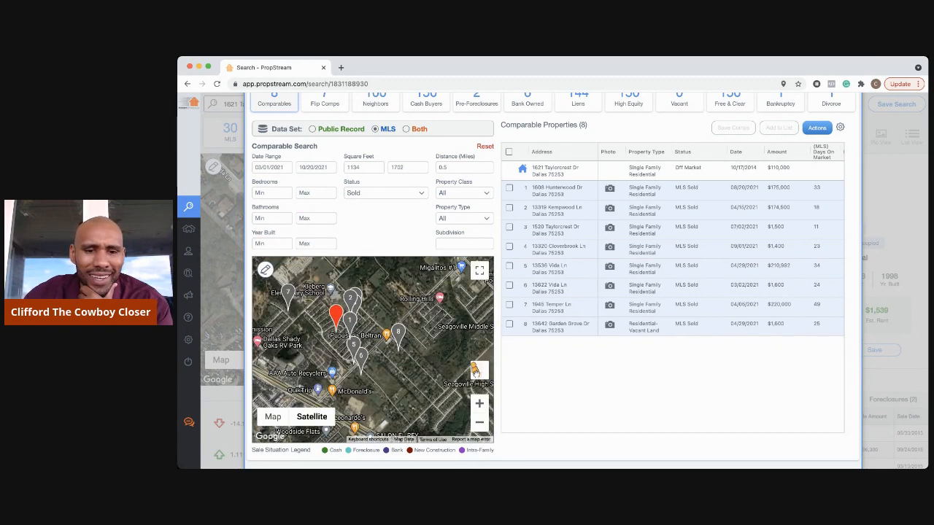
click(478, 403)
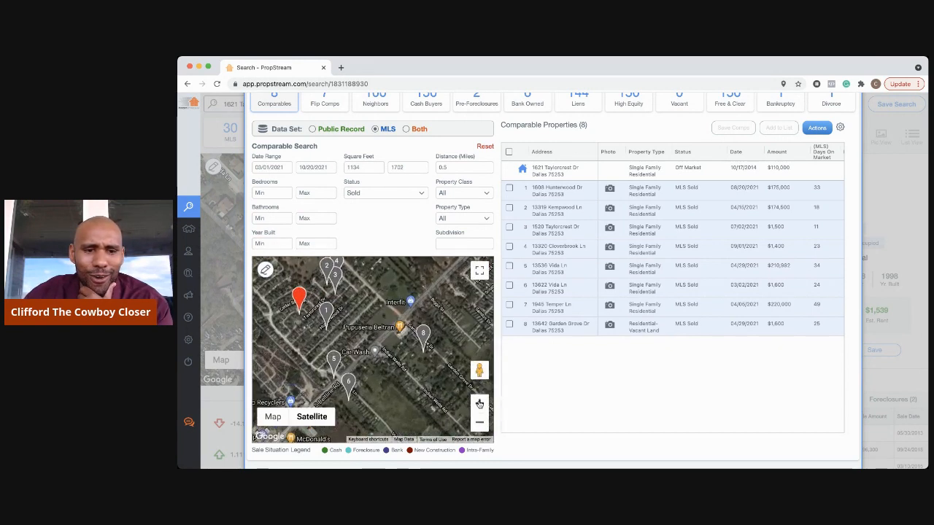
drag(362, 309, 448, 349)
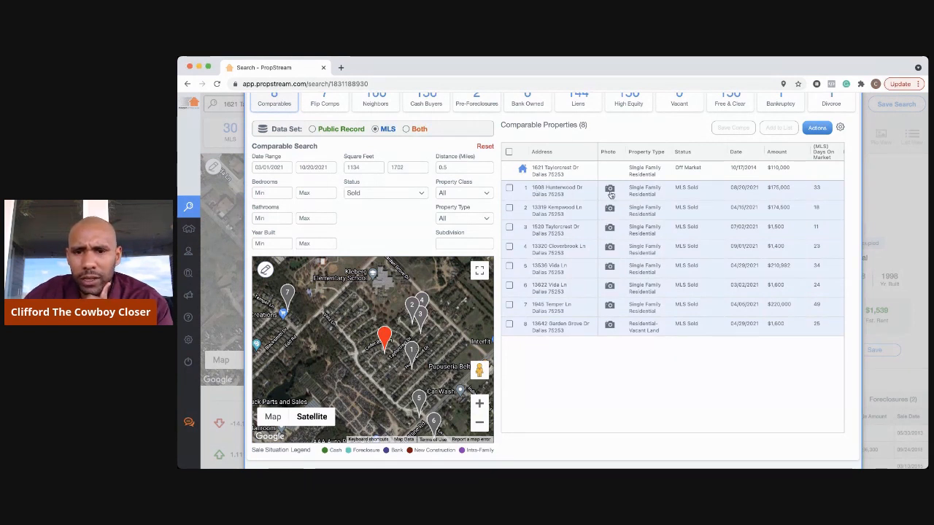
click(610, 191)
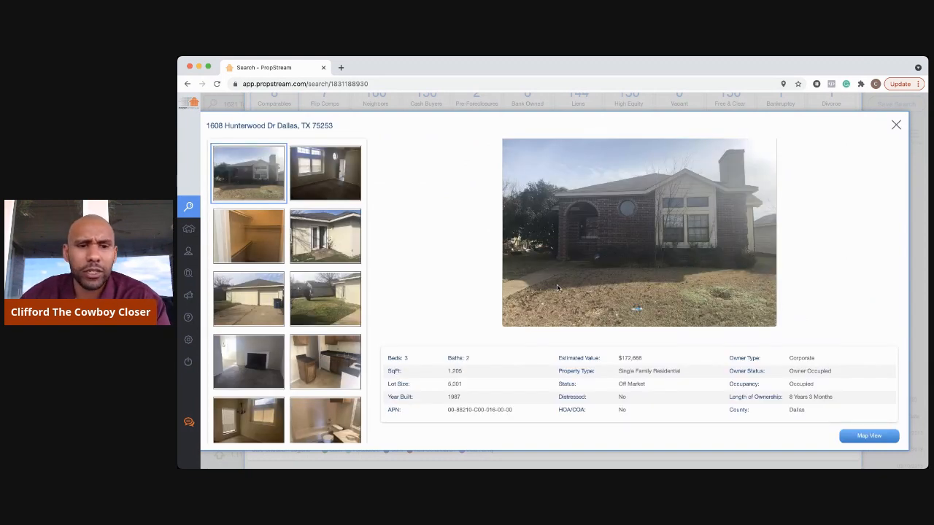
click(328, 178)
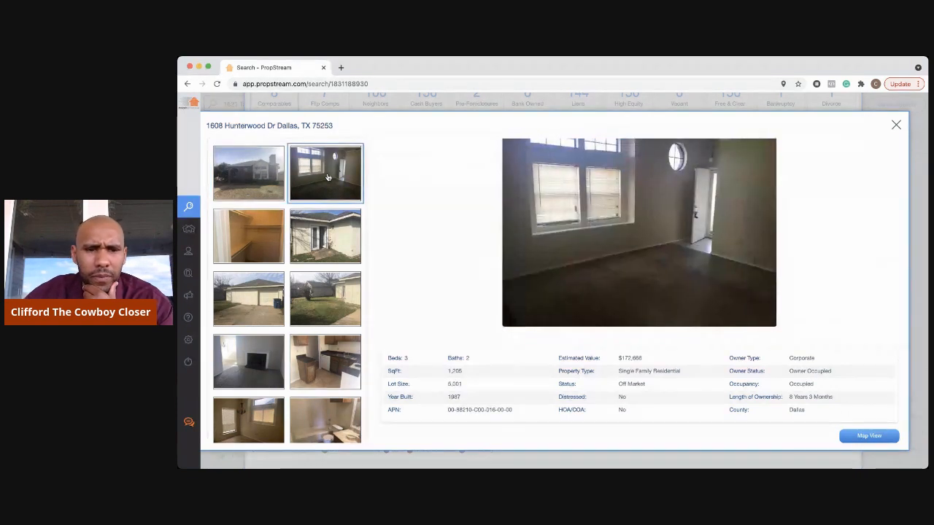
scroll(327, 177, down, 1)
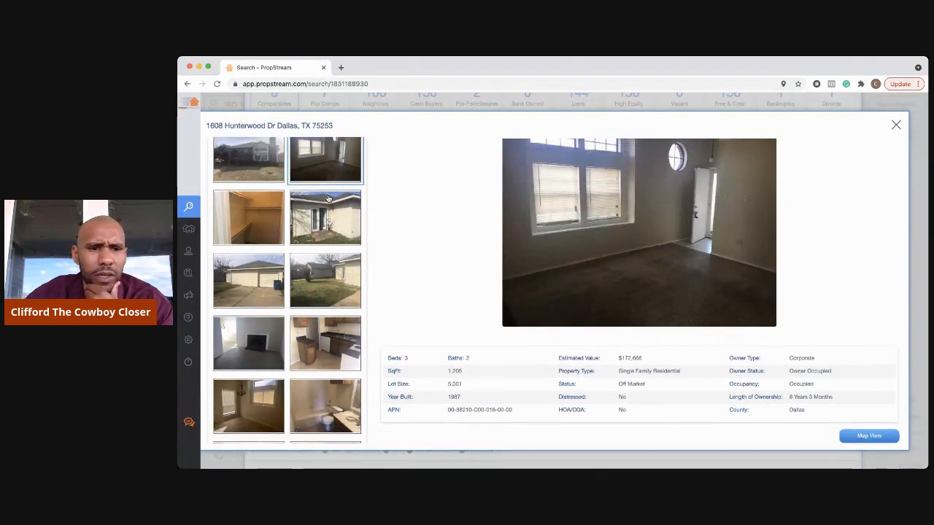
click(328, 202)
click(247, 213)
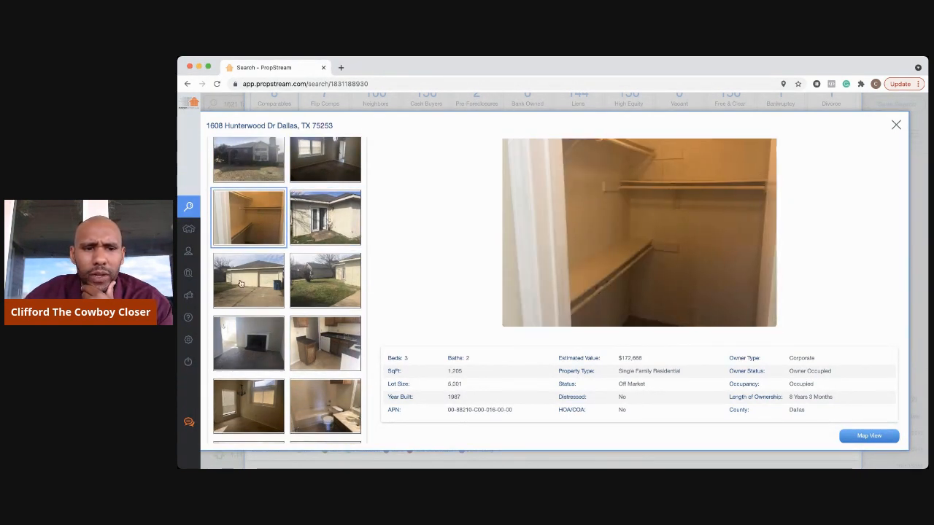
click(242, 287)
click(309, 285)
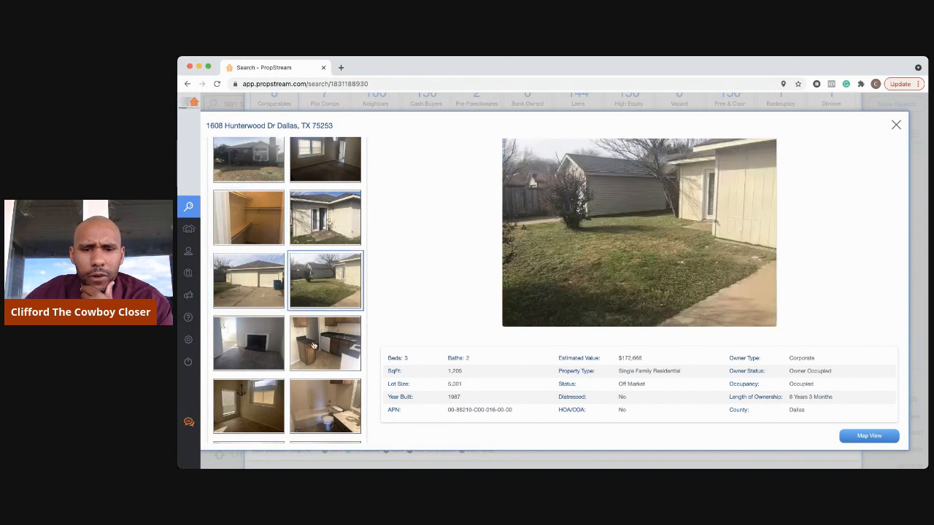
click(312, 347)
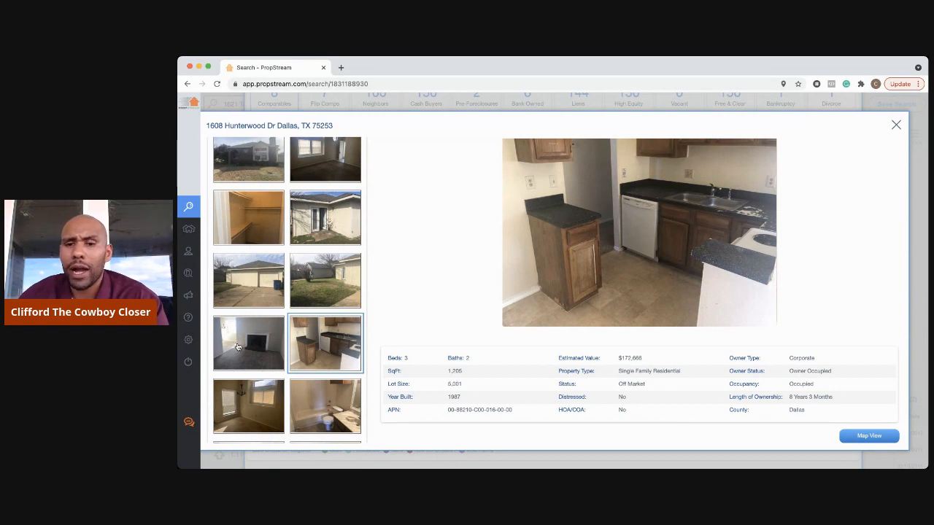
- View the dining room, bathroom, kitchen, front exterior and tall-windowed living room photos
scroll(245, 383, down, 1)
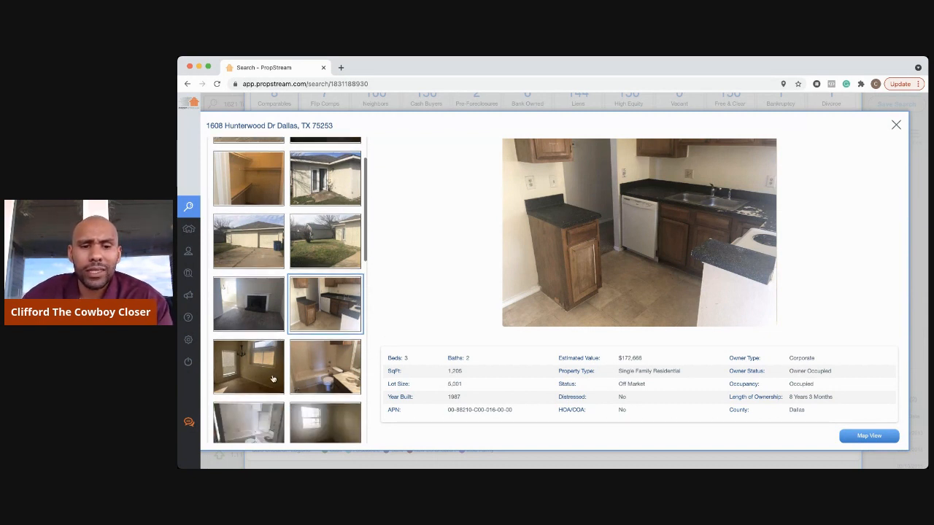
click(270, 376)
click(339, 375)
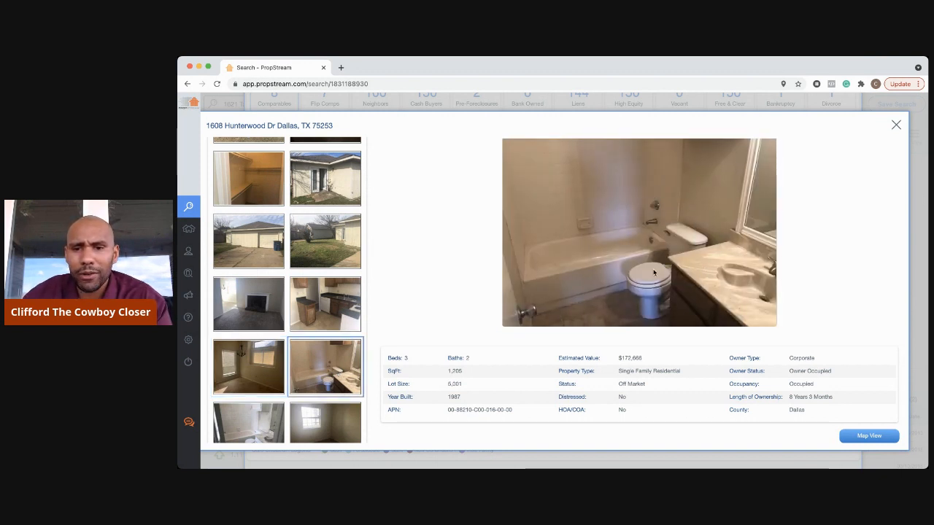
scroll(304, 330, down, 1)
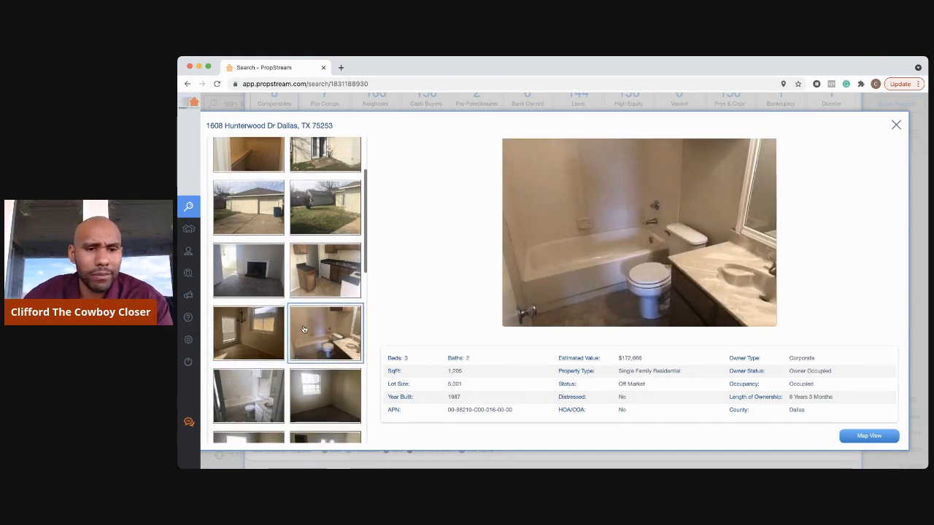
click(339, 269)
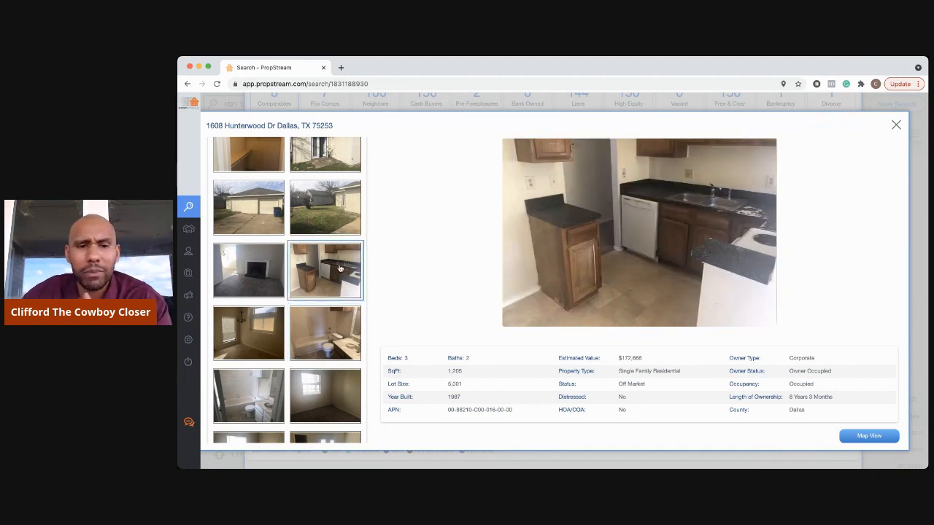
scroll(326, 335, down, 3)
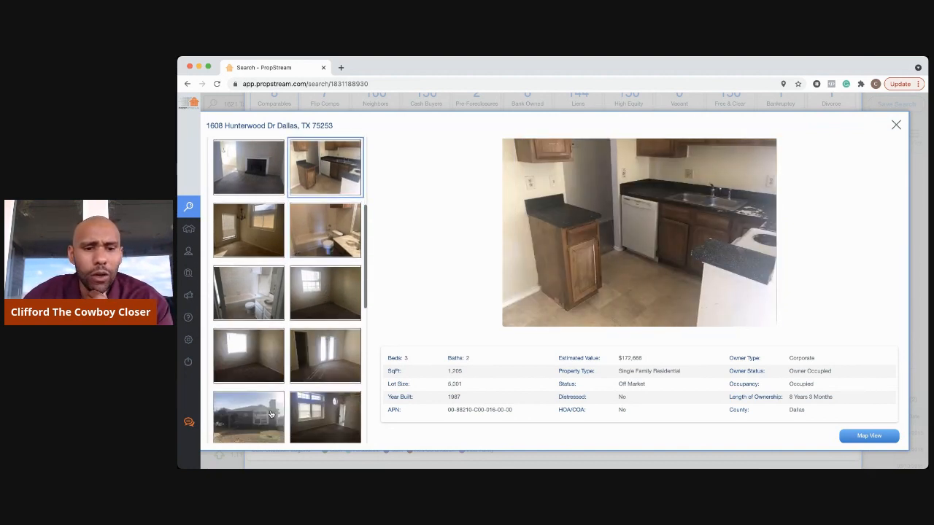
click(270, 414)
scroll(350, 359, down, 1)
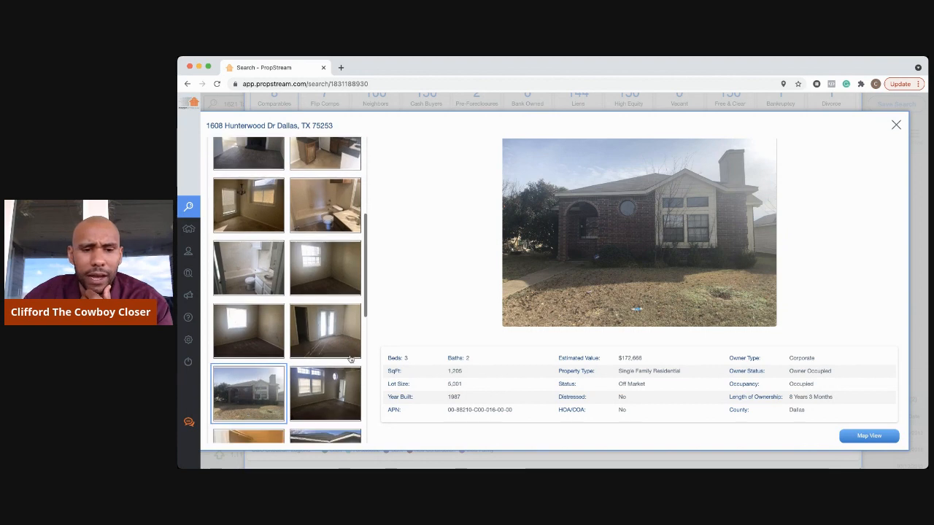
click(334, 388)
- View the fireplace room, glass-door room, bedrooms, bathroom and kitchen photos, then close the gallery
scroll(332, 386, down, 3)
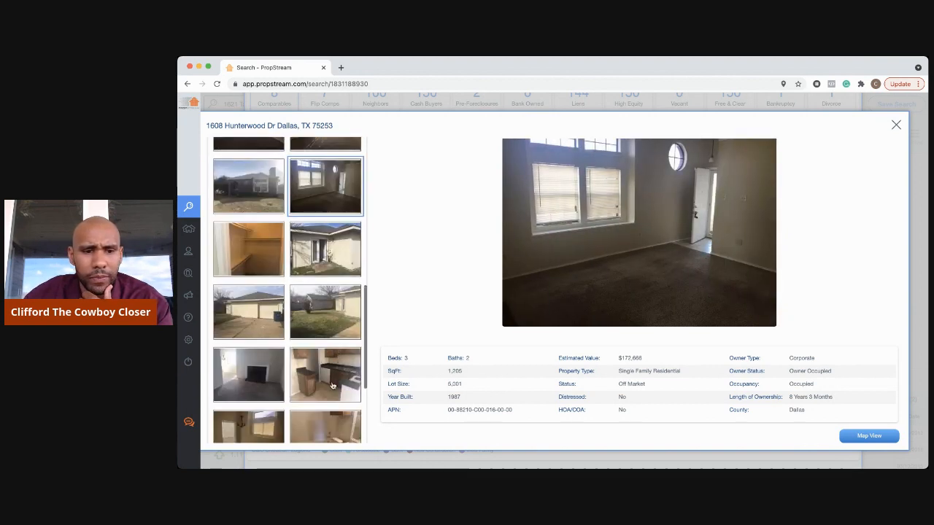
click(260, 383)
scroll(307, 372, down, 4)
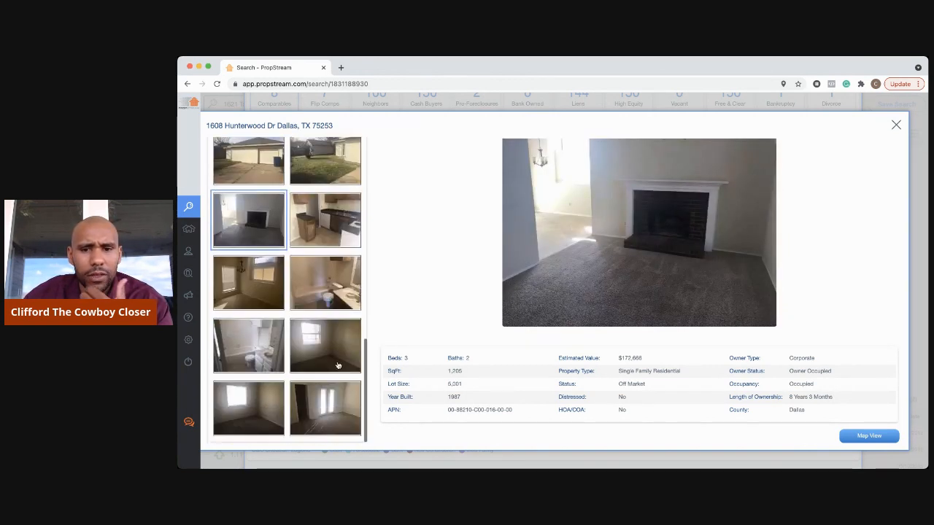
click(312, 405)
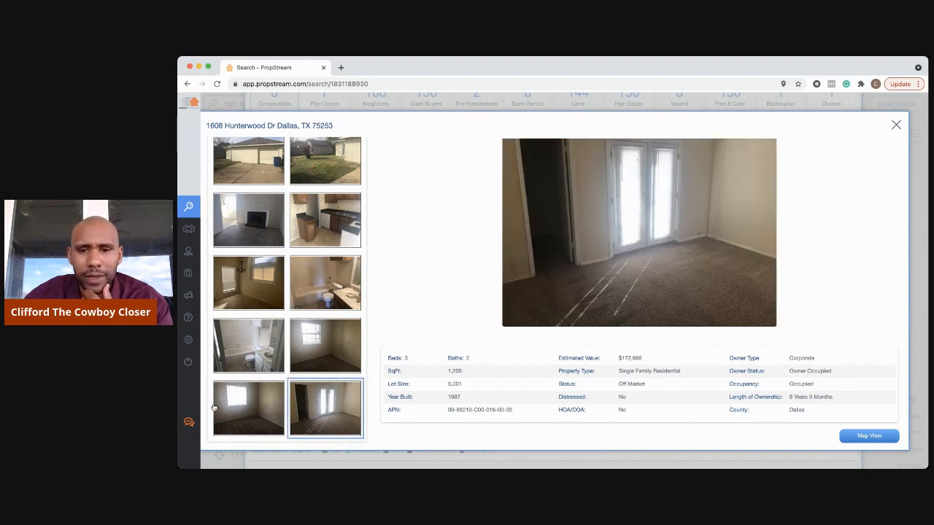
click(227, 399)
click(327, 347)
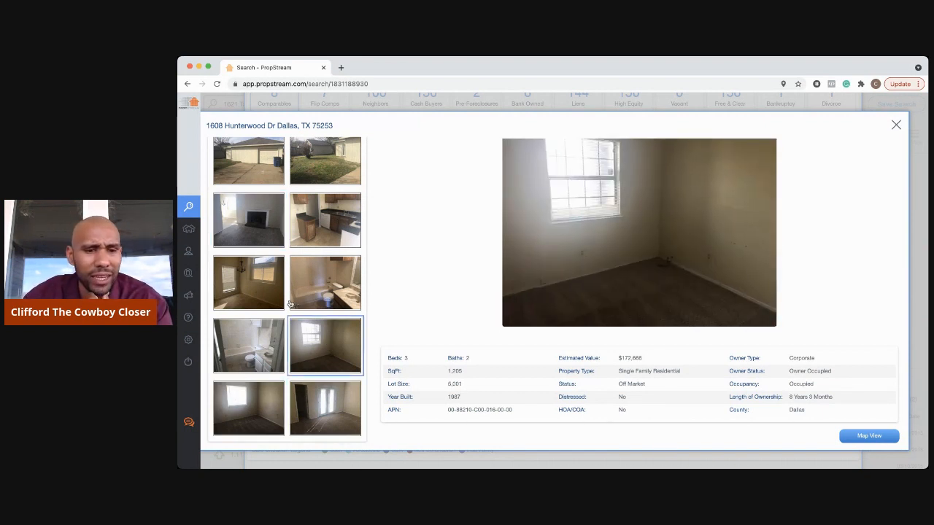
click(253, 289)
click(311, 291)
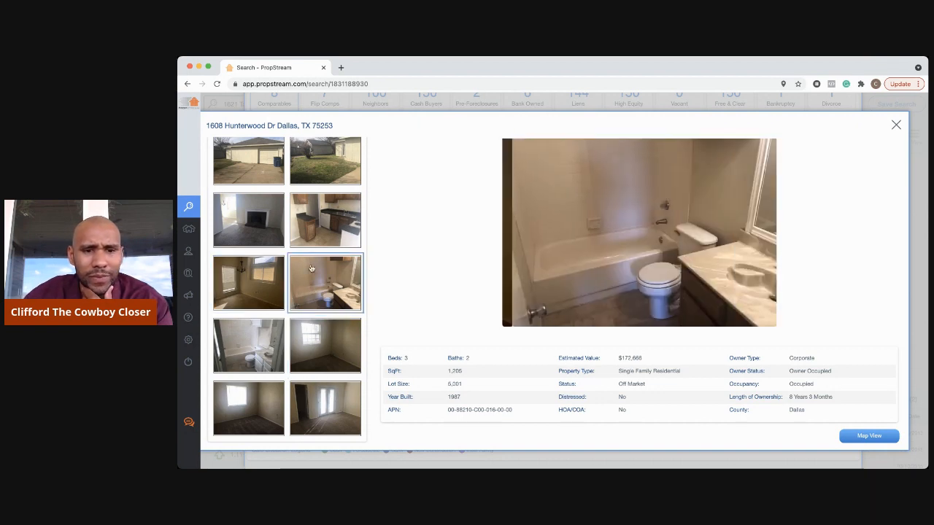
click(325, 221)
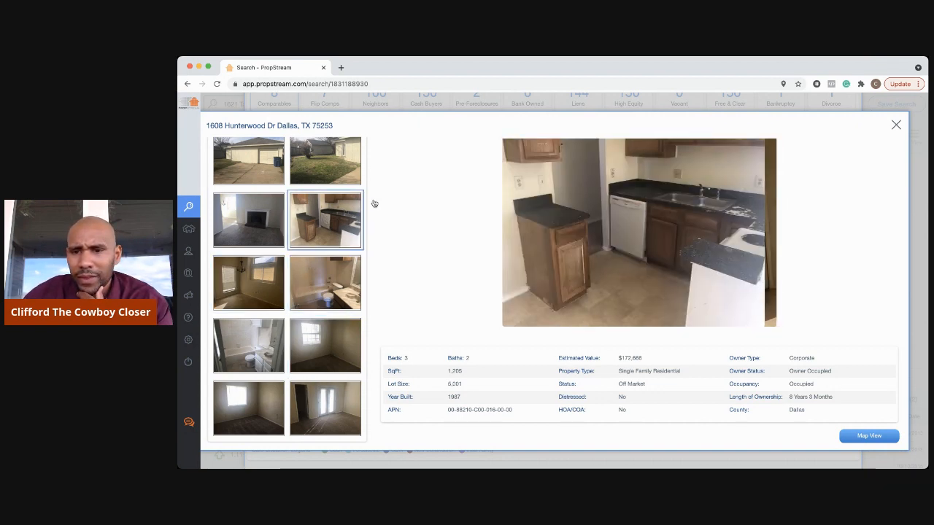
click(895, 129)
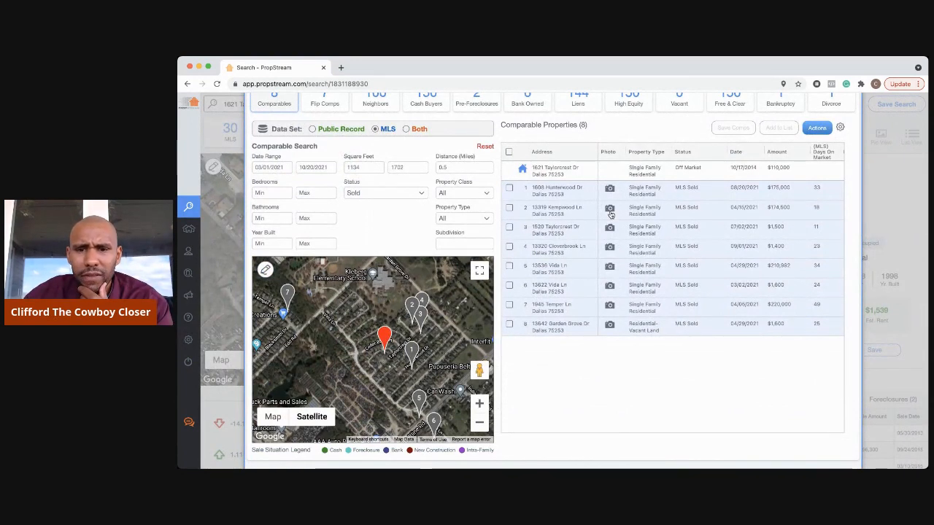
click(609, 210)
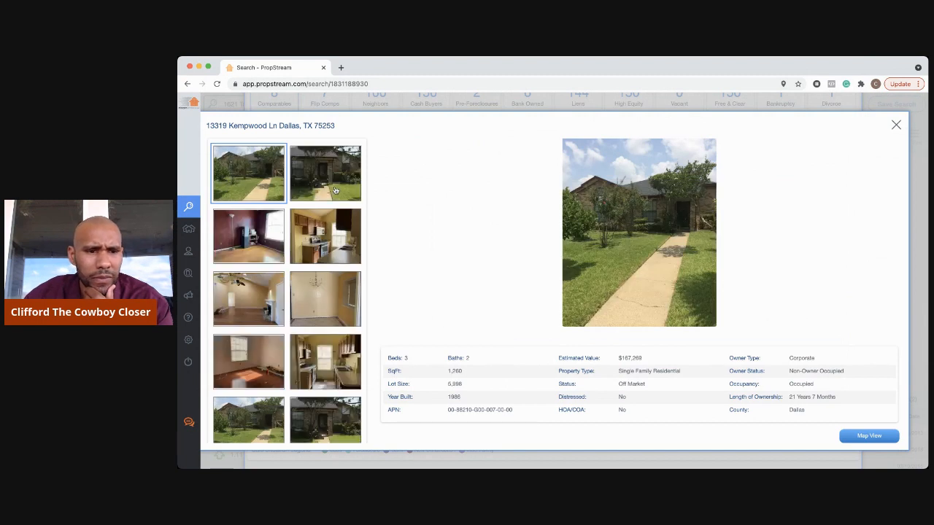
click(335, 190)
click(261, 250)
click(328, 249)
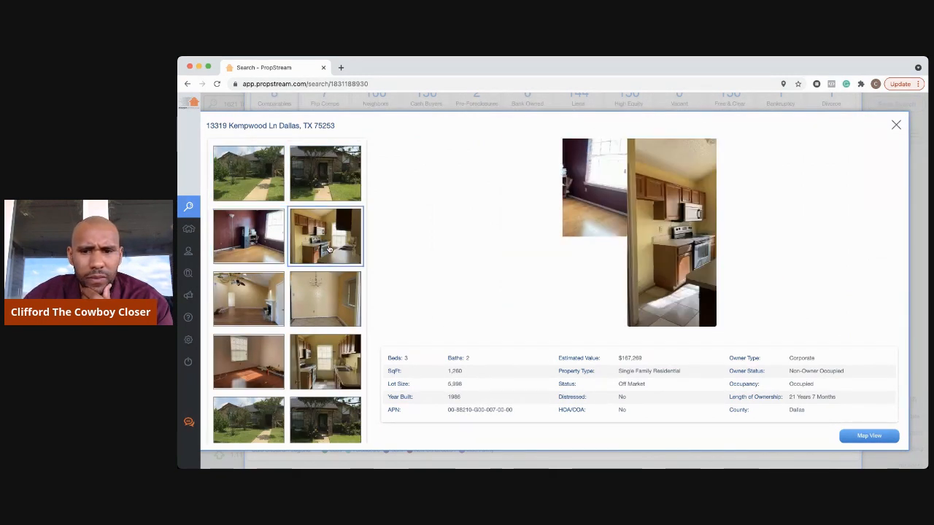
click(272, 299)
click(310, 302)
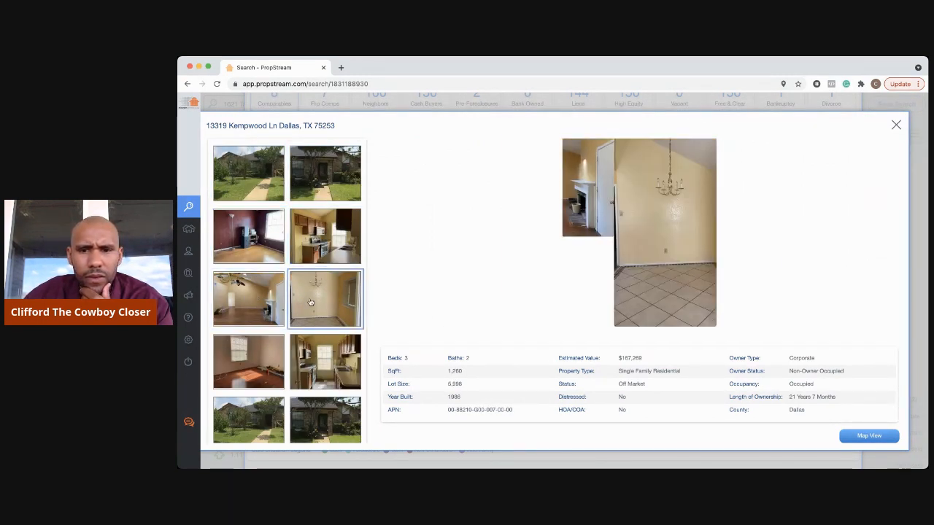
click(236, 361)
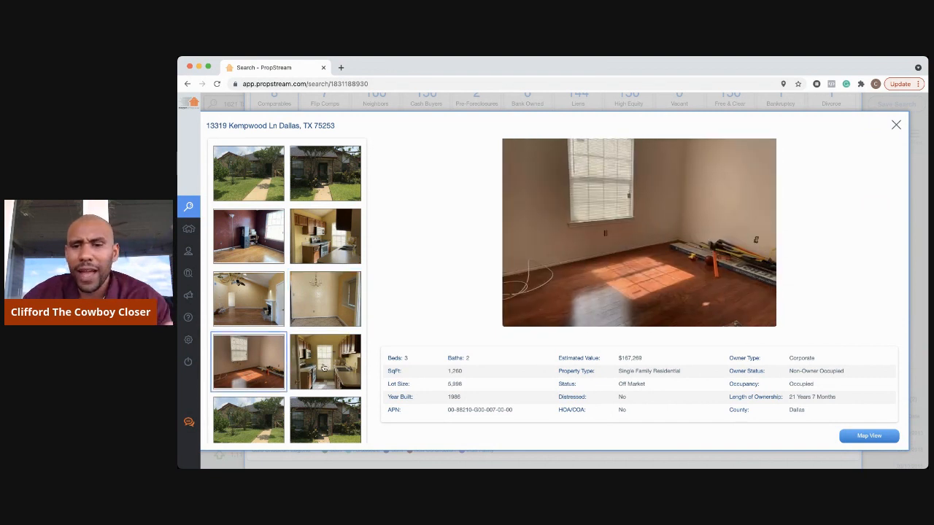
click(324, 368)
- View the front exteriors, dark bedroom, red-floor room, living and dining rooms, then close the gallery
click(265, 409)
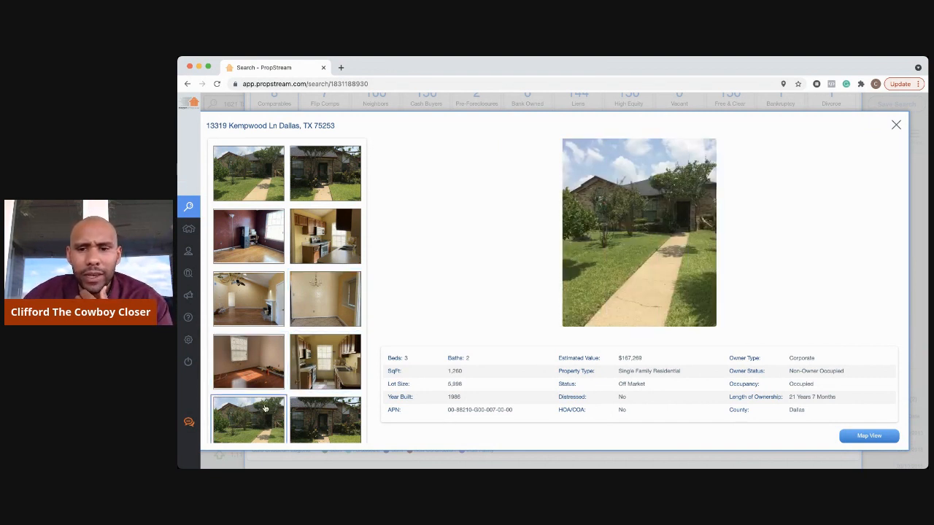
click(330, 395)
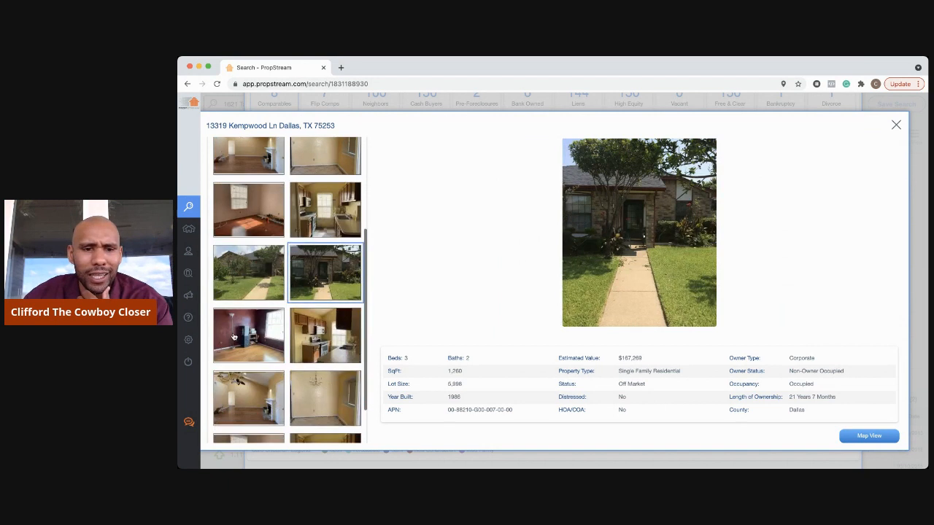
click(234, 336)
click(325, 335)
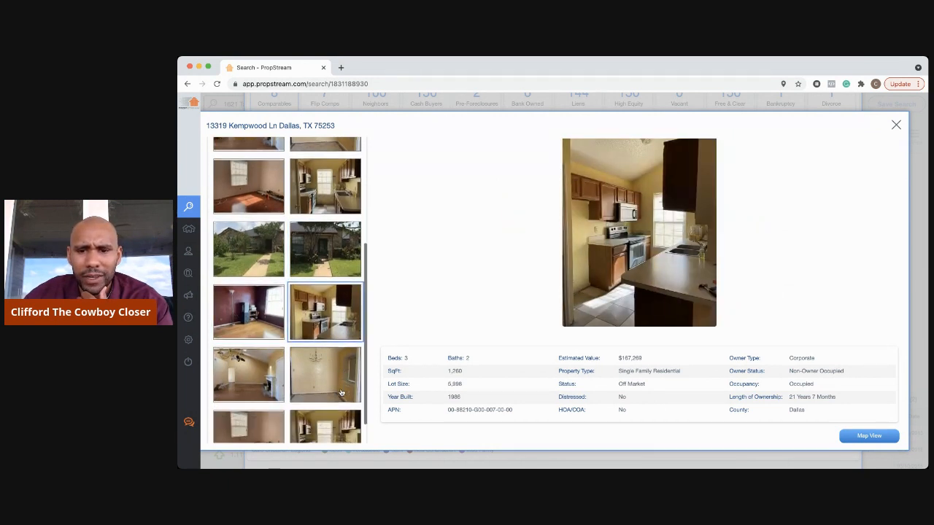
click(246, 423)
click(256, 354)
click(333, 345)
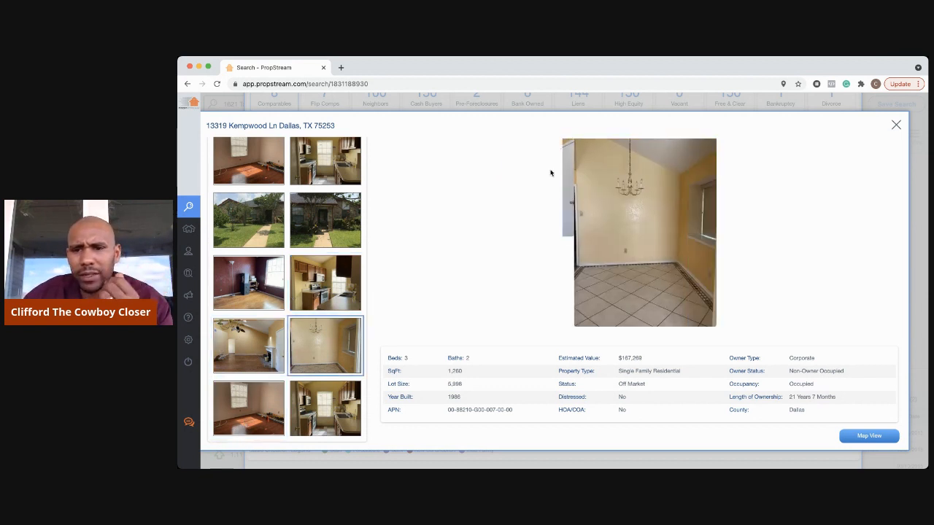
click(896, 125)
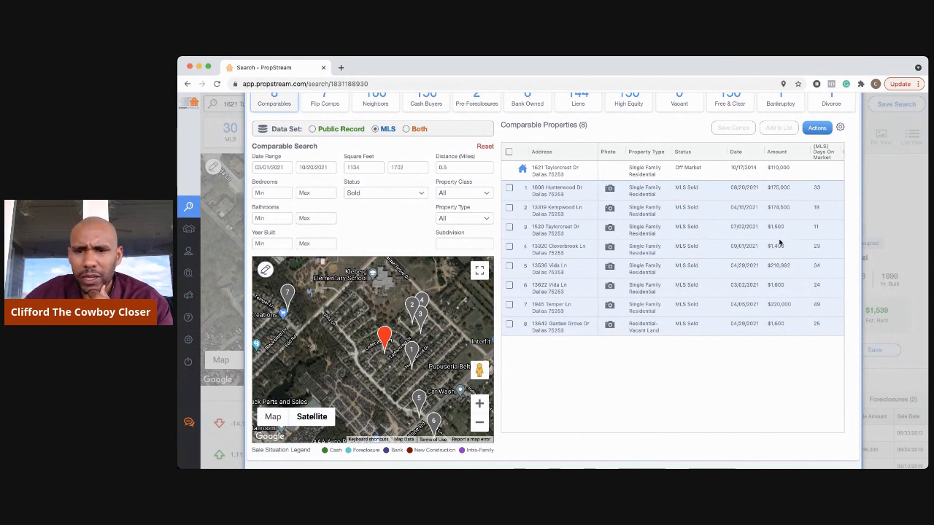
click(600, 243)
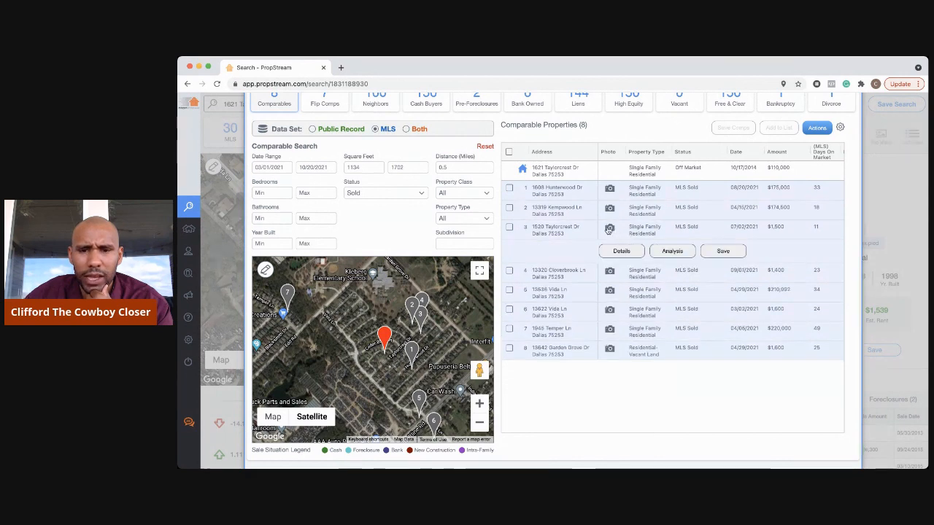
click(607, 230)
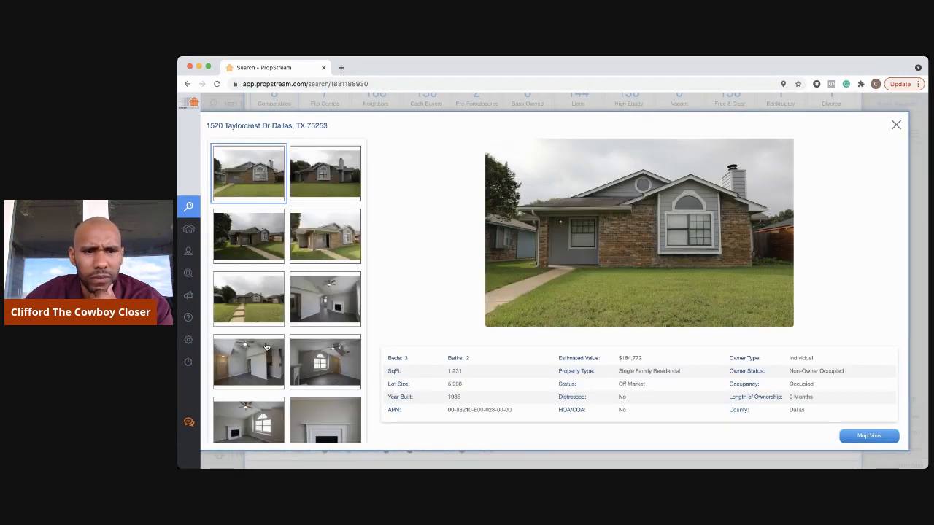
scroll(267, 347, down, 5)
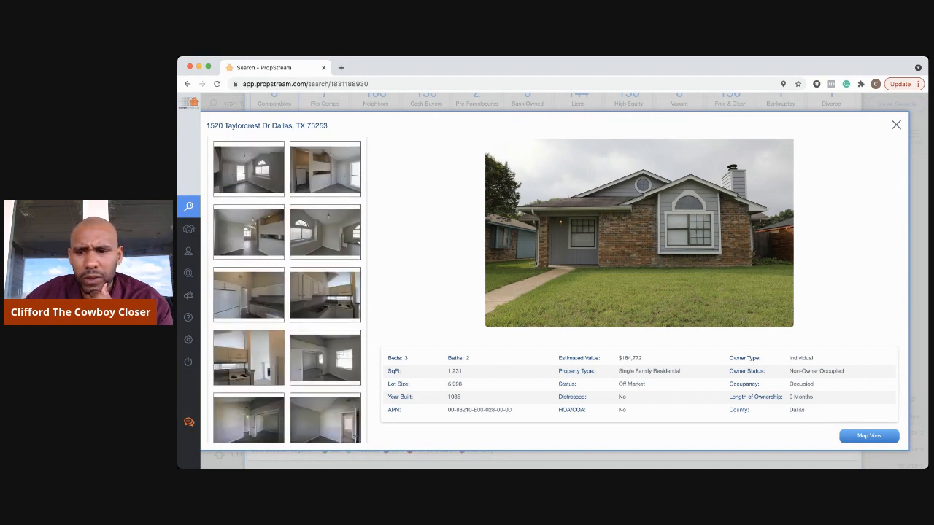
click(896, 126)
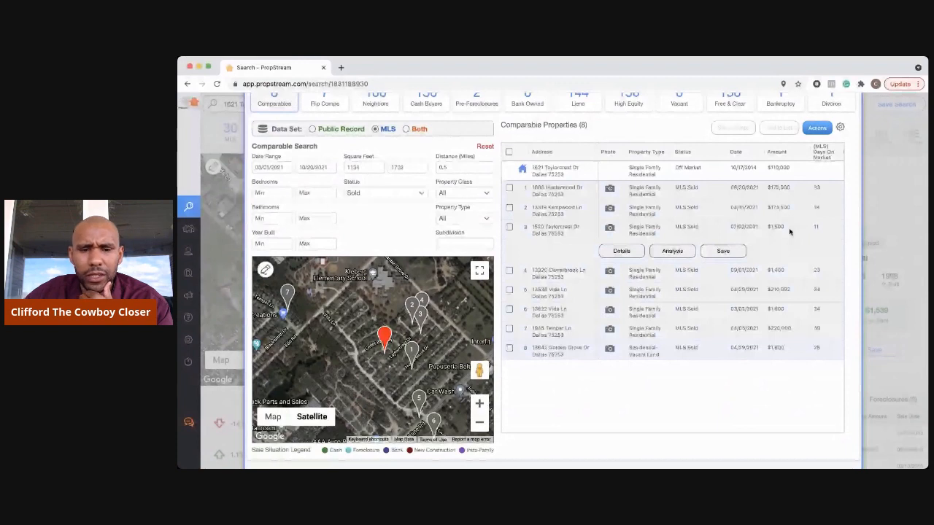
scroll(789, 232, down, 1)
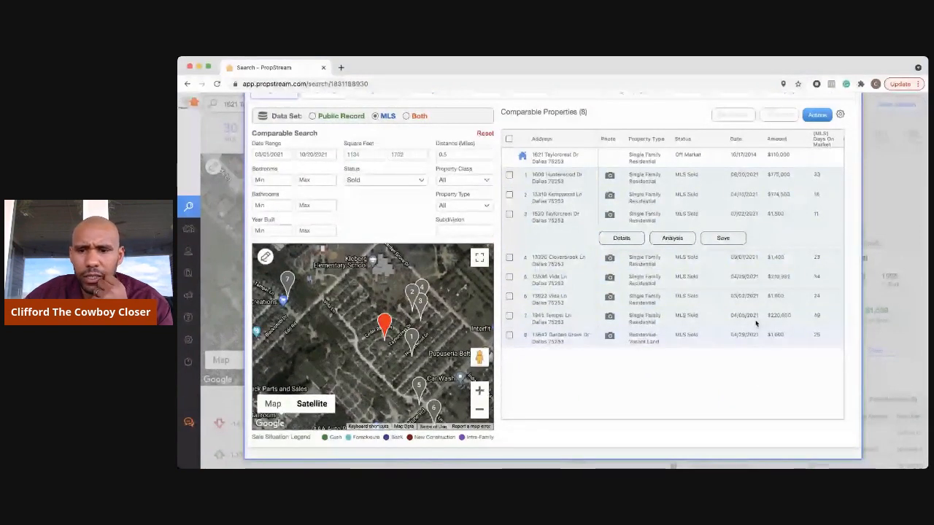
click(479, 410)
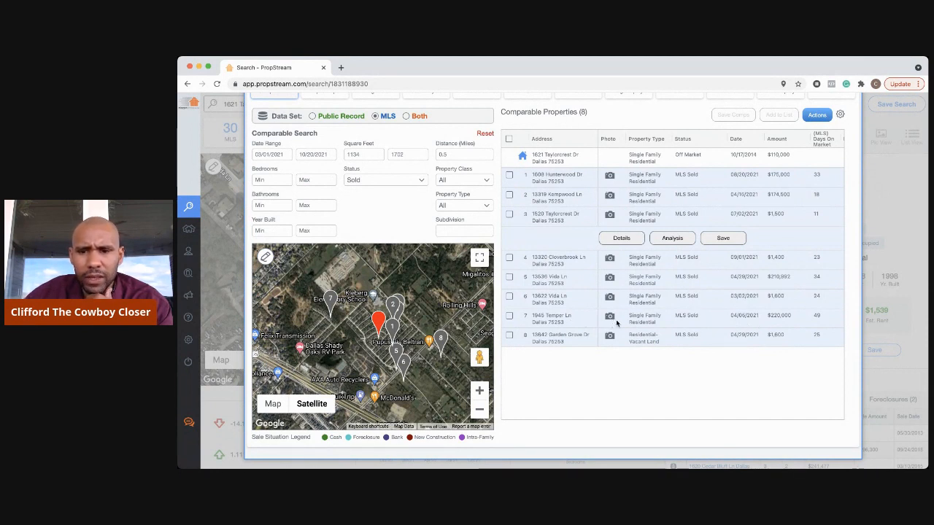
click(611, 321)
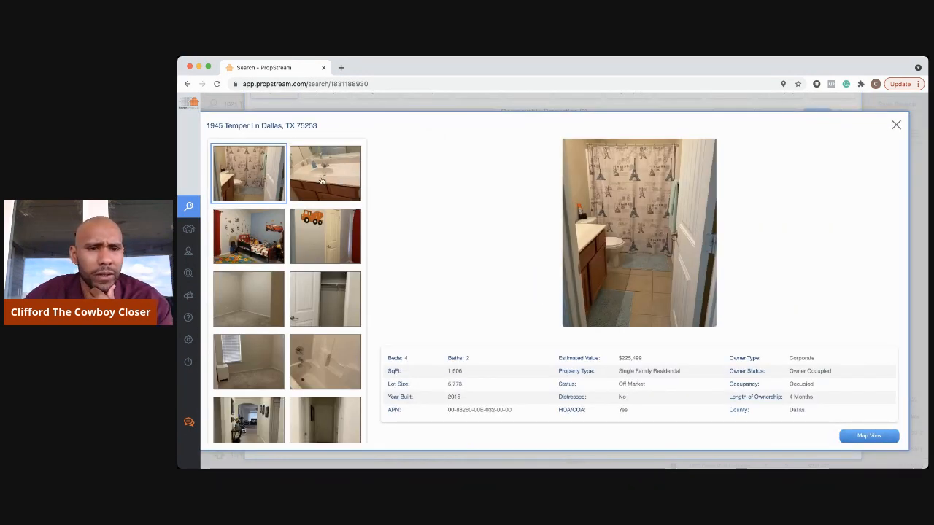
- View the bathroom sink, kids' bedrooms, closet, blinds room, bathtub and hallway photos
click(321, 180)
click(255, 225)
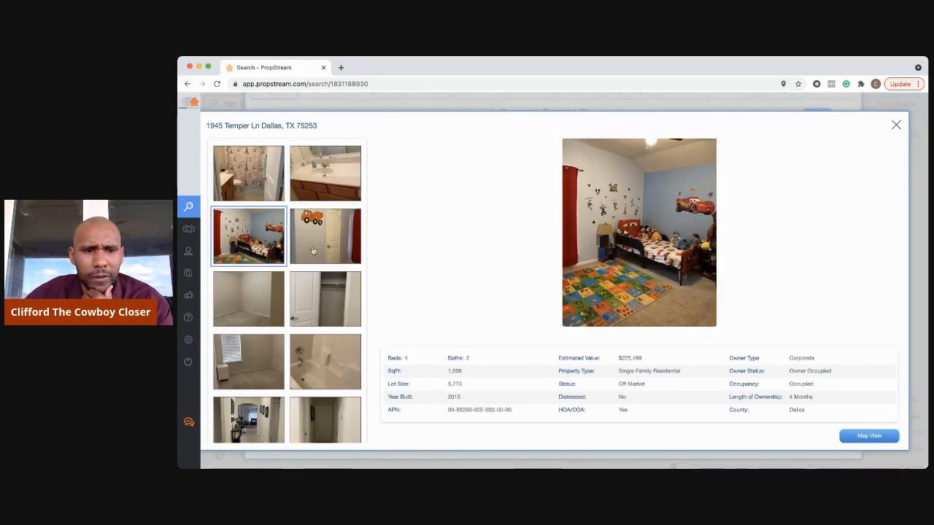
click(315, 251)
click(318, 299)
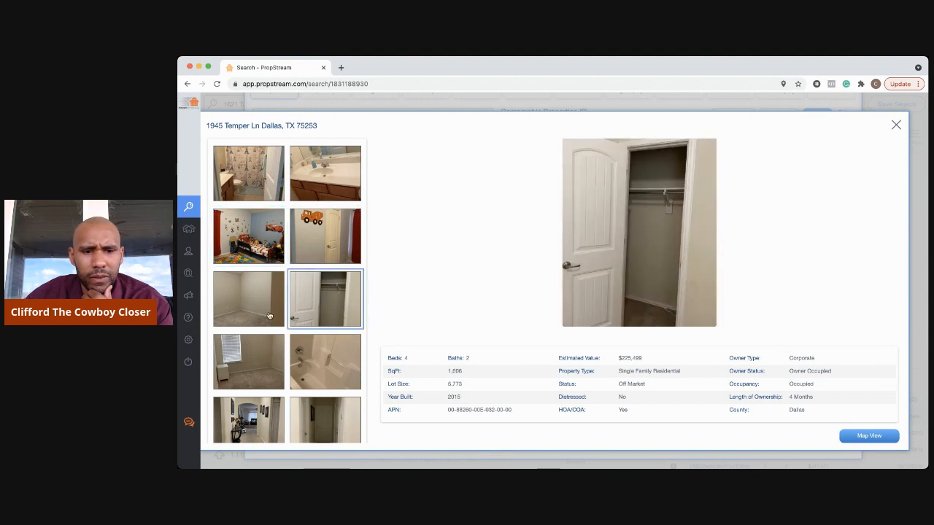
click(264, 353)
click(323, 364)
scroll(324, 364, down, 1)
scroll(323, 364, down, 1)
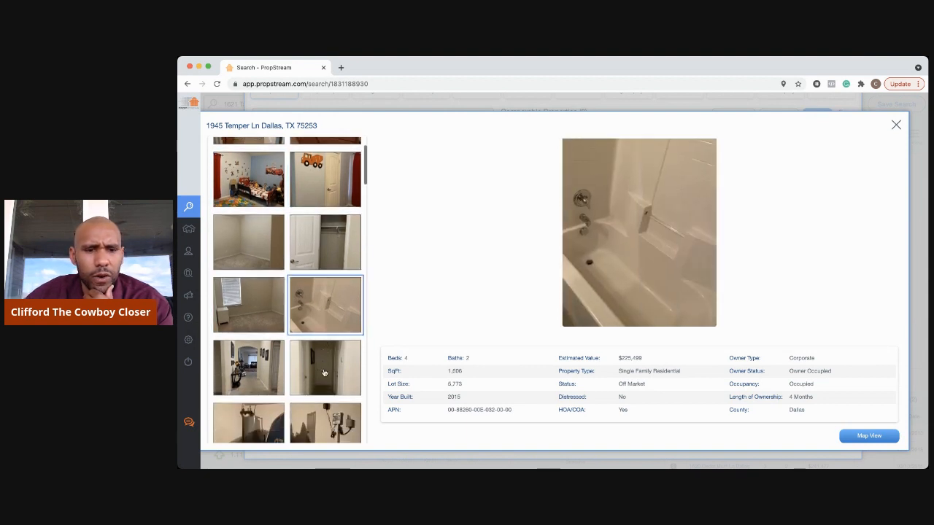
click(323, 364)
click(248, 371)
- View the electrical panel, water heater, garage, bedroom and red-curtain bedroom photos
scroll(248, 370, down, 2)
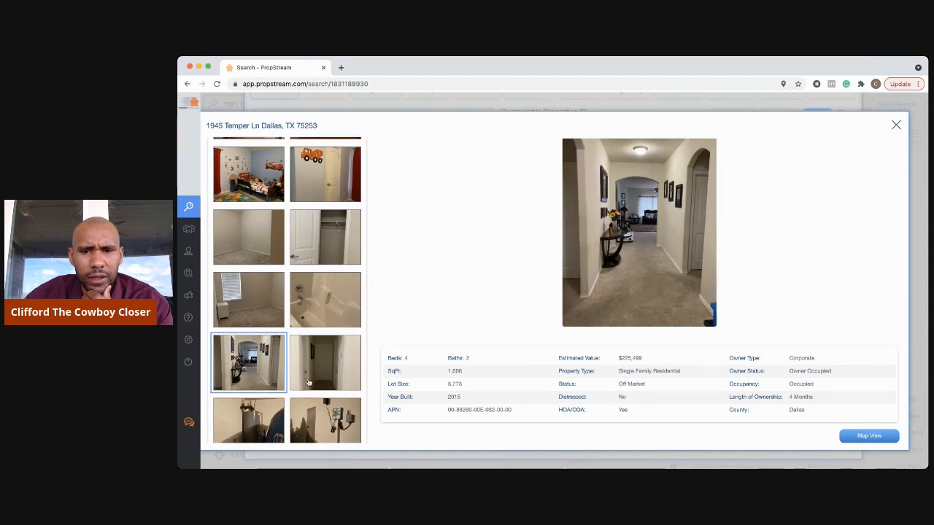
click(325, 353)
click(264, 360)
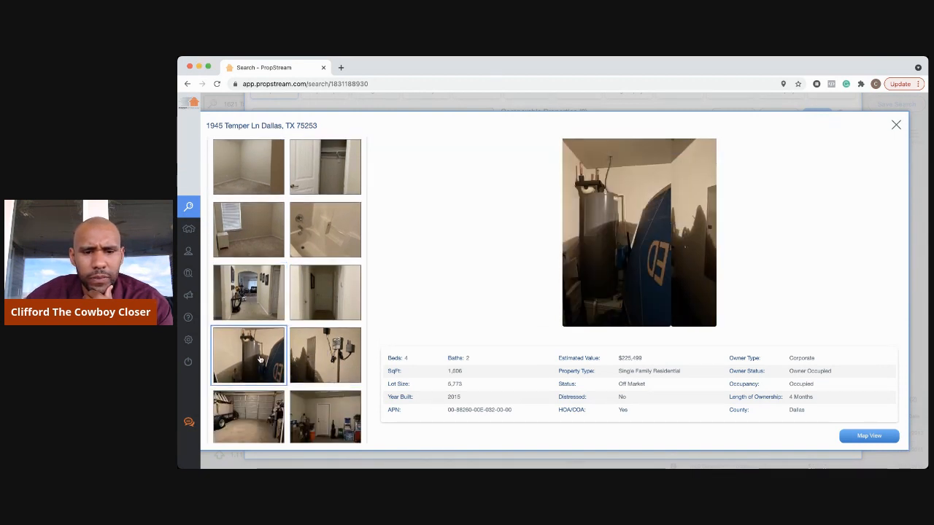
click(248, 416)
scroll(310, 365, down, 3)
click(311, 364)
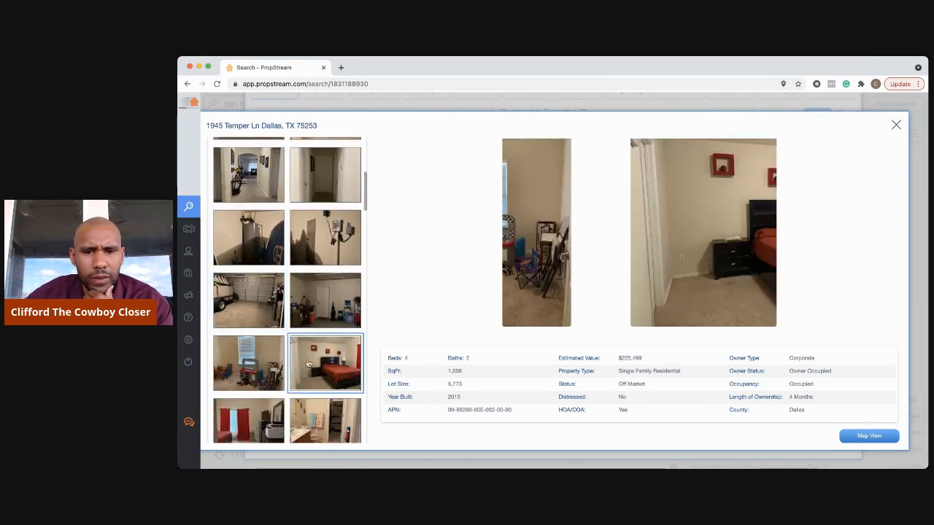
click(258, 368)
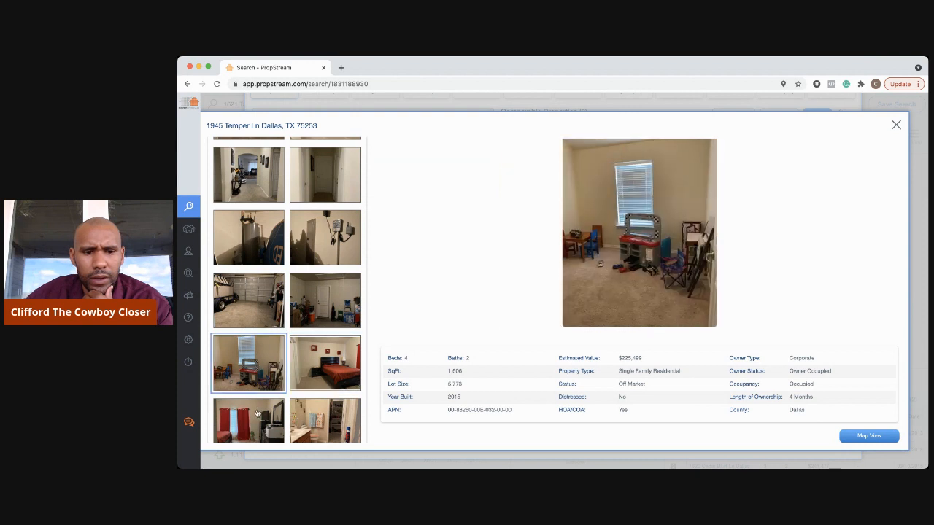
click(256, 412)
- View the double-sink bathroom, living room, kitchen, snowy side yard and damaged door photos
scroll(257, 413, down, 4)
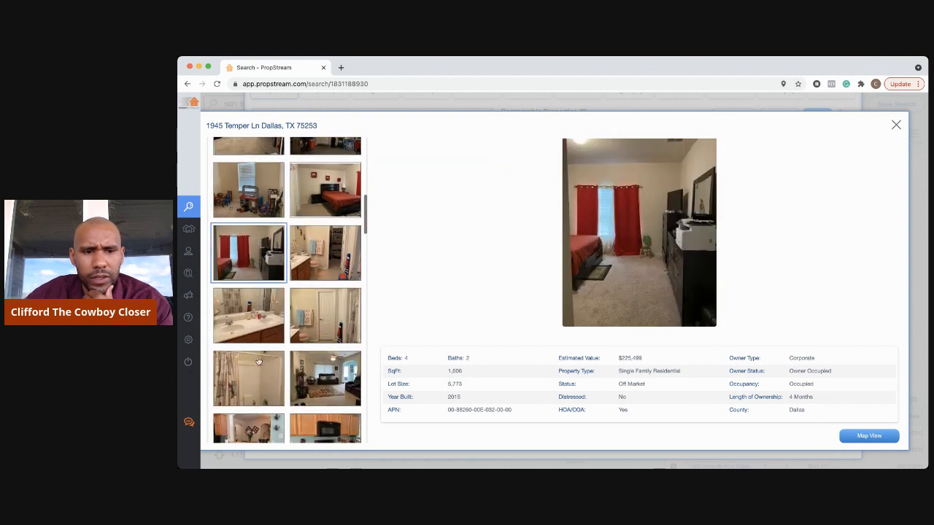
click(258, 343)
click(337, 336)
click(342, 371)
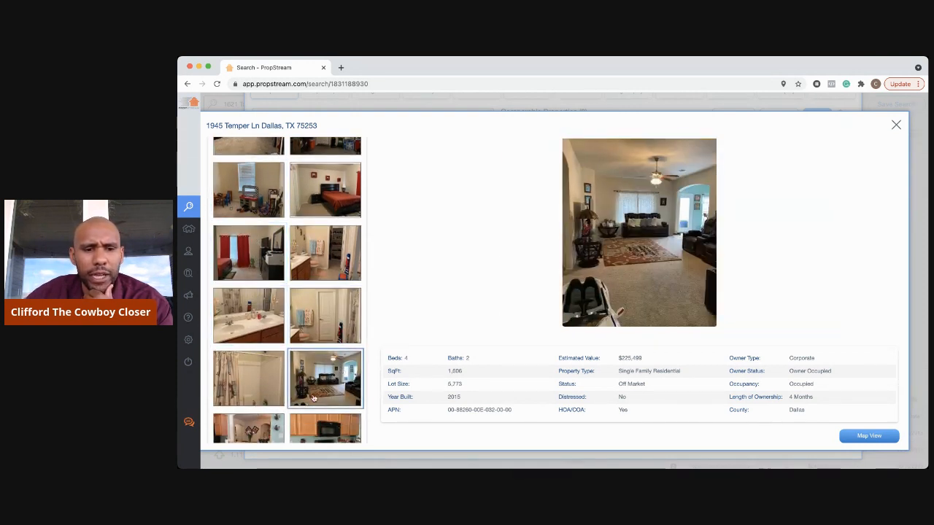
click(312, 425)
scroll(310, 412, down, 5)
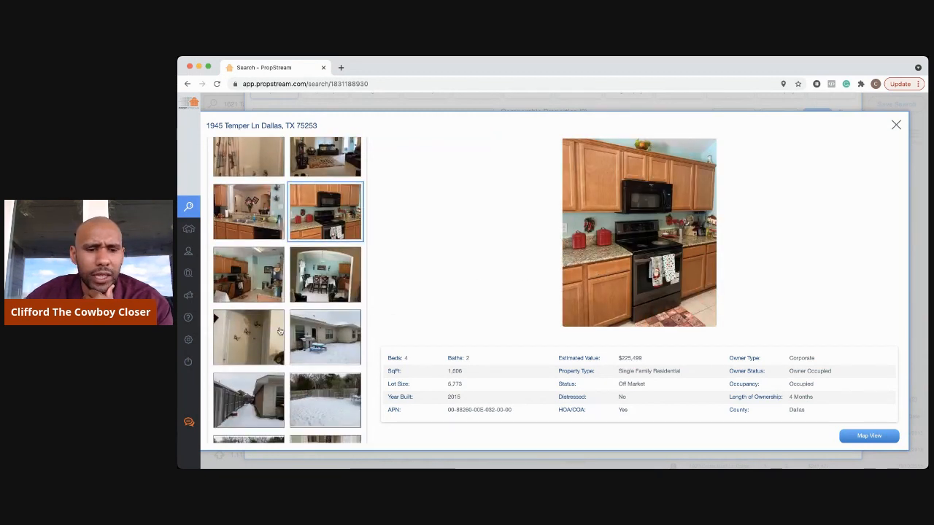
click(264, 406)
scroll(266, 385, down, 3)
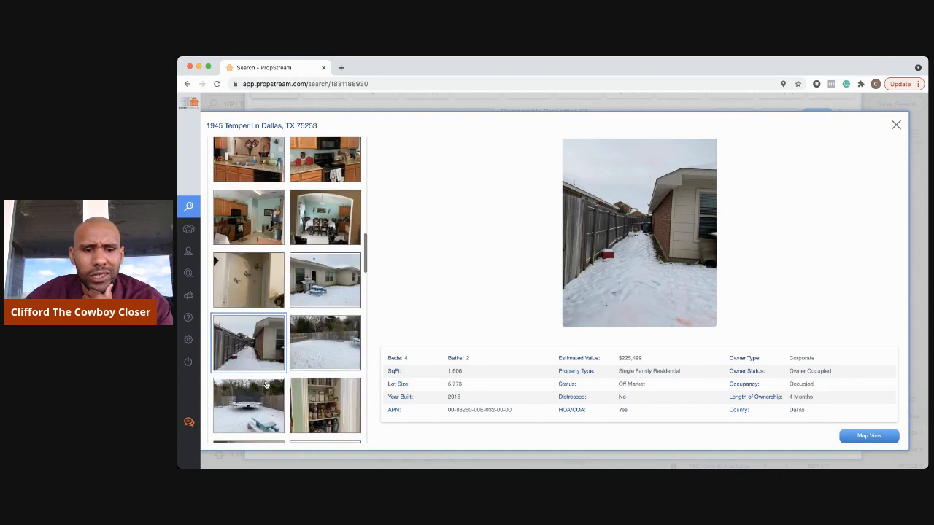
click(264, 412)
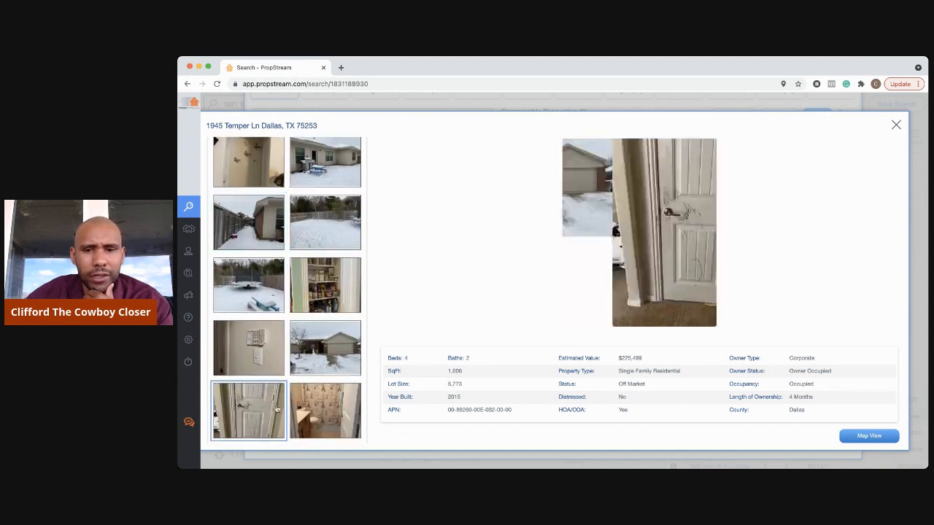
scroll(350, 392, down, 1)
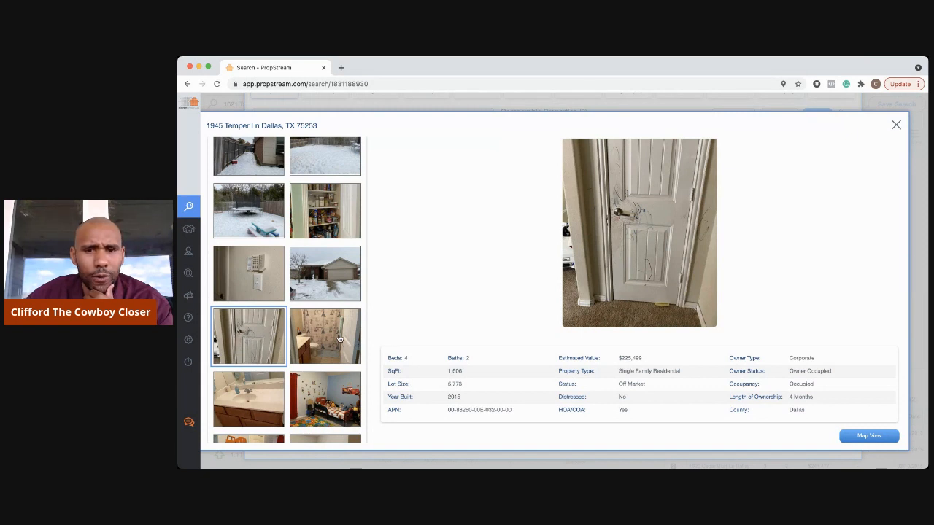
click(339, 338)
scroll(338, 338, down, 2)
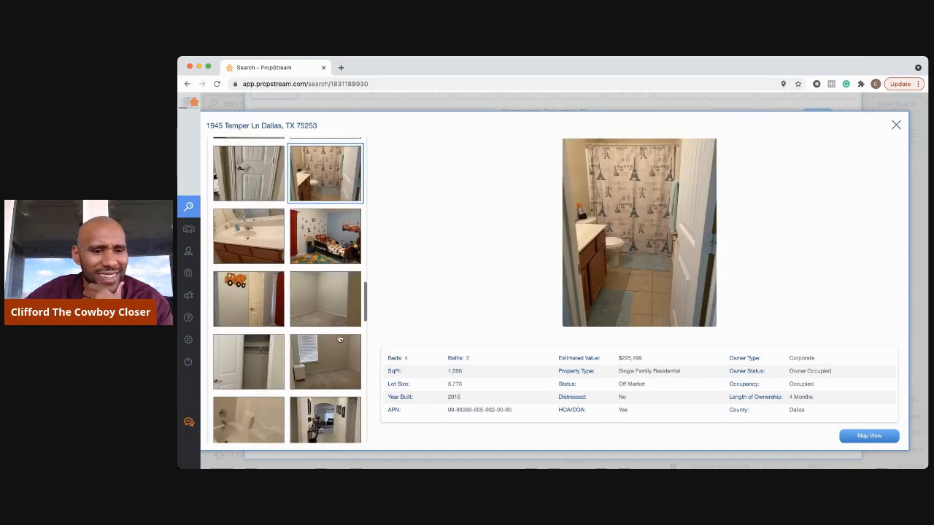
scroll(340, 339, down, 2)
scroll(310, 396, down, 2)
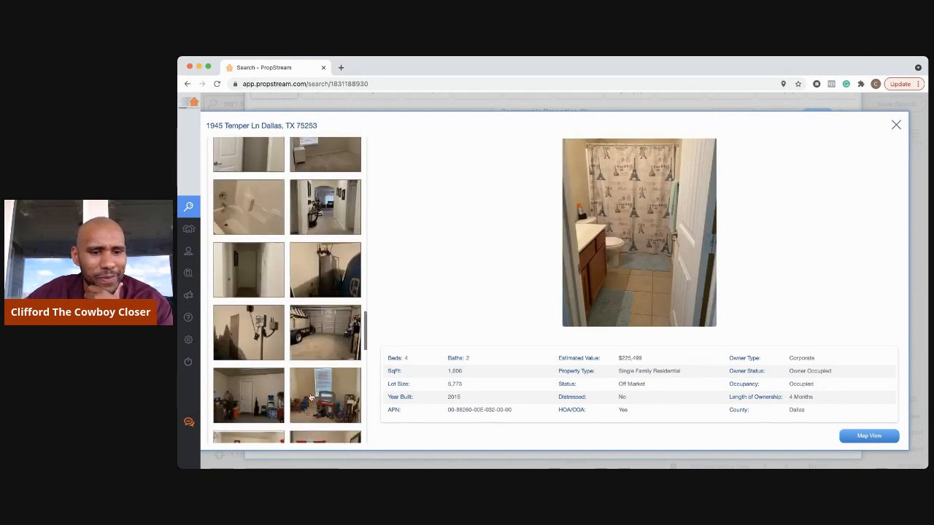
click(310, 396)
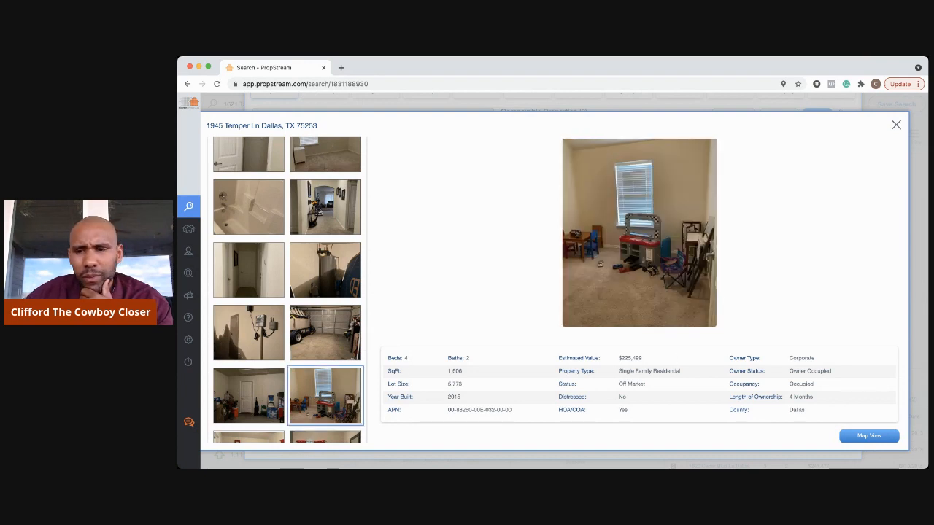
click(895, 127)
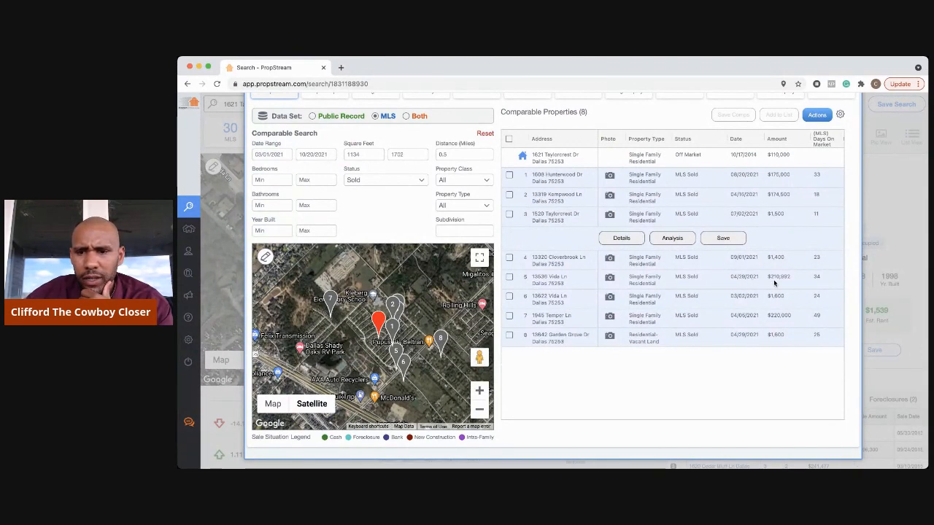
- Zoom the satellite comps map in one level and recentre it on the red subject marker
click(477, 391)
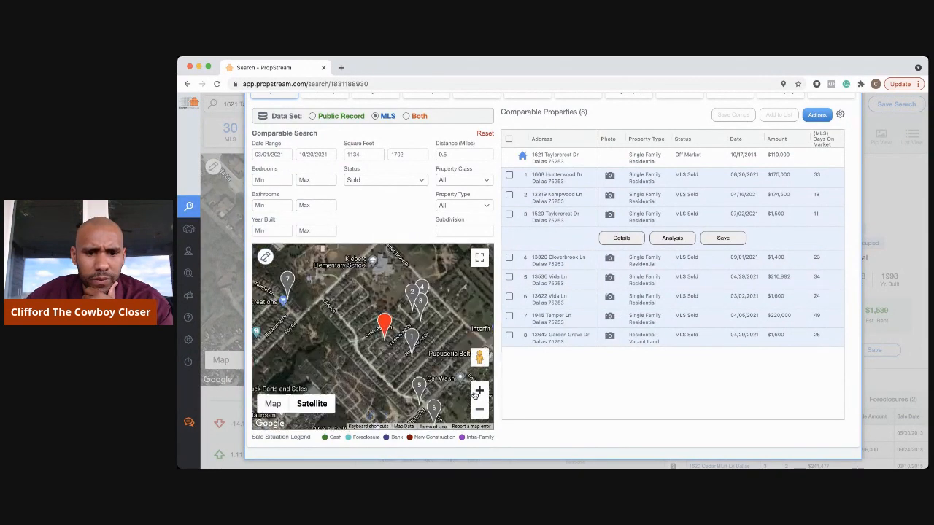
drag(436, 367, 409, 336)
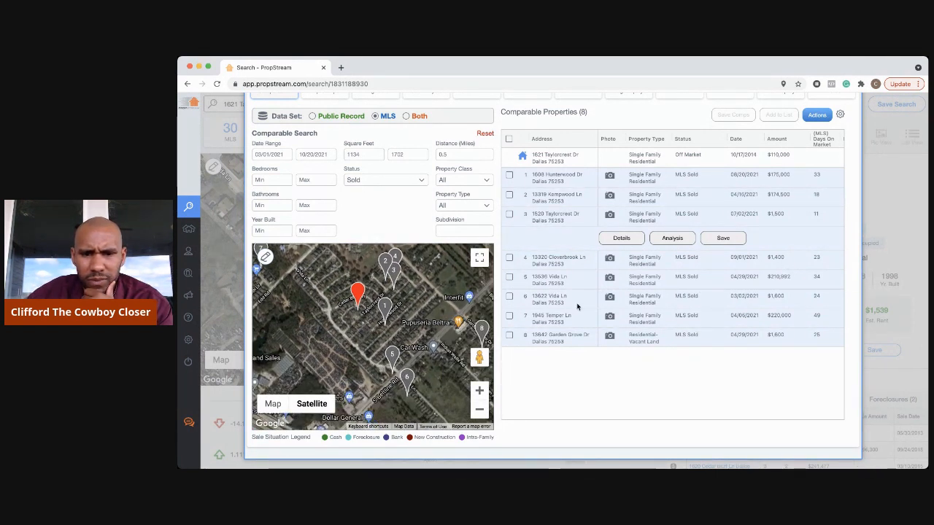
click(610, 279)
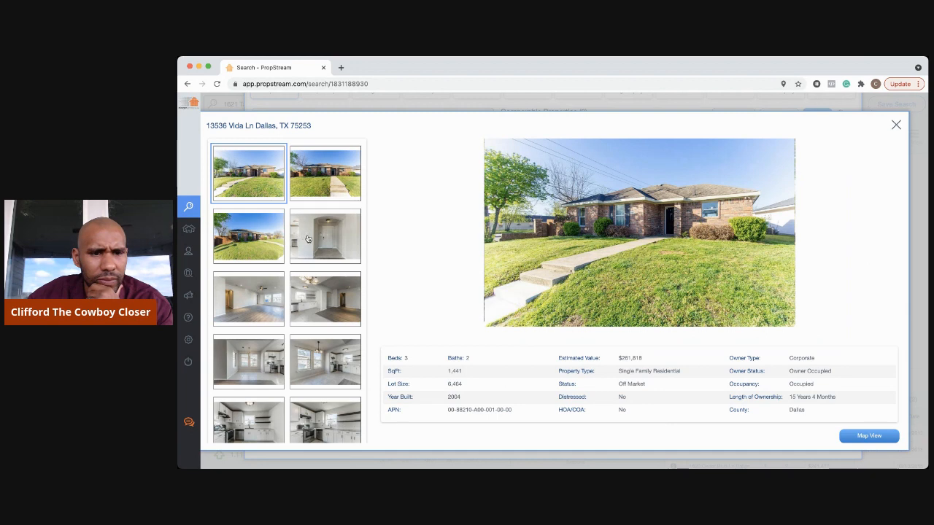
click(303, 239)
click(248, 298)
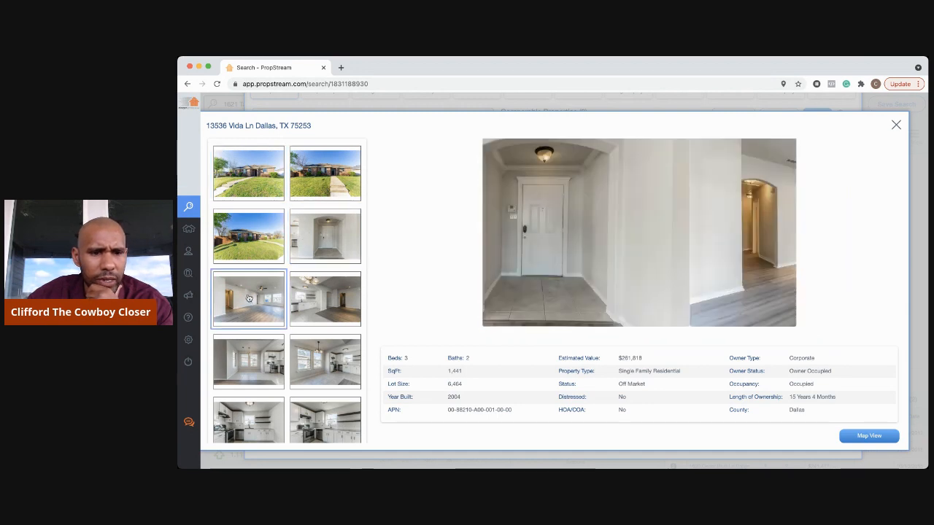
click(348, 301)
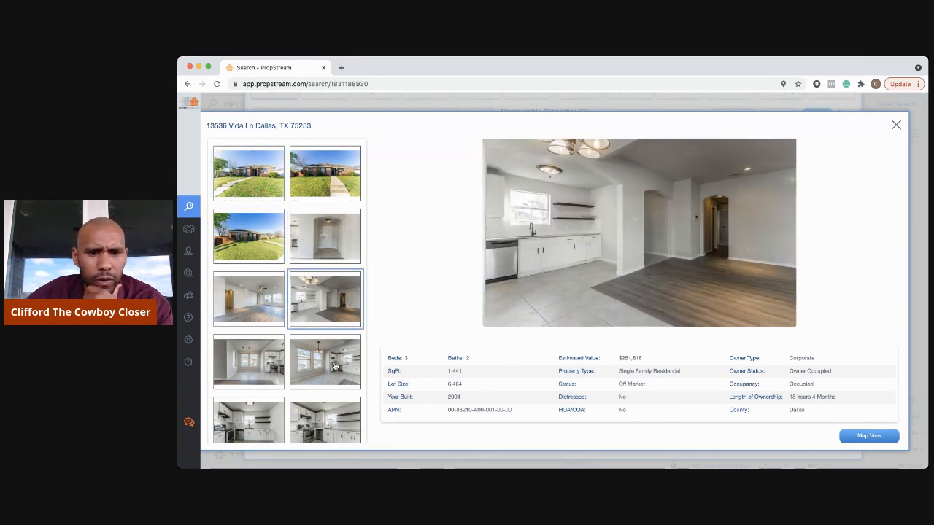
click(334, 366)
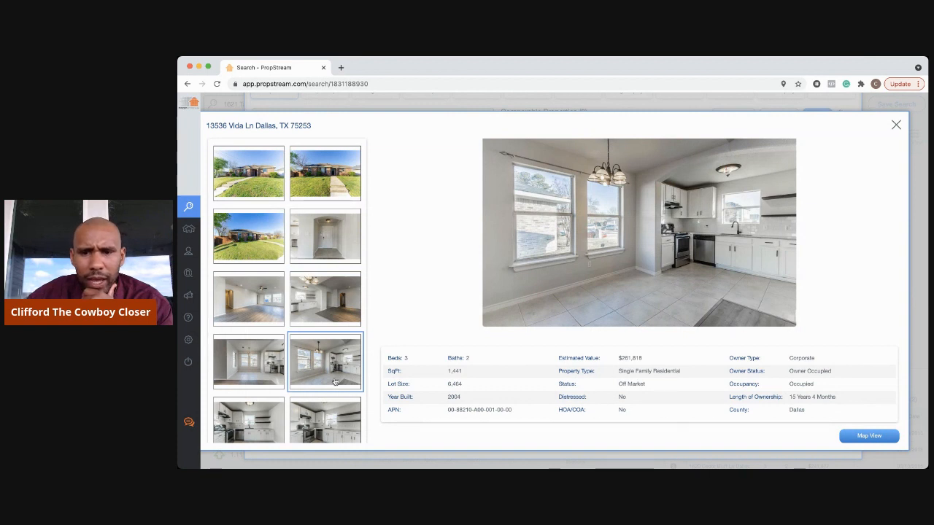
click(328, 423)
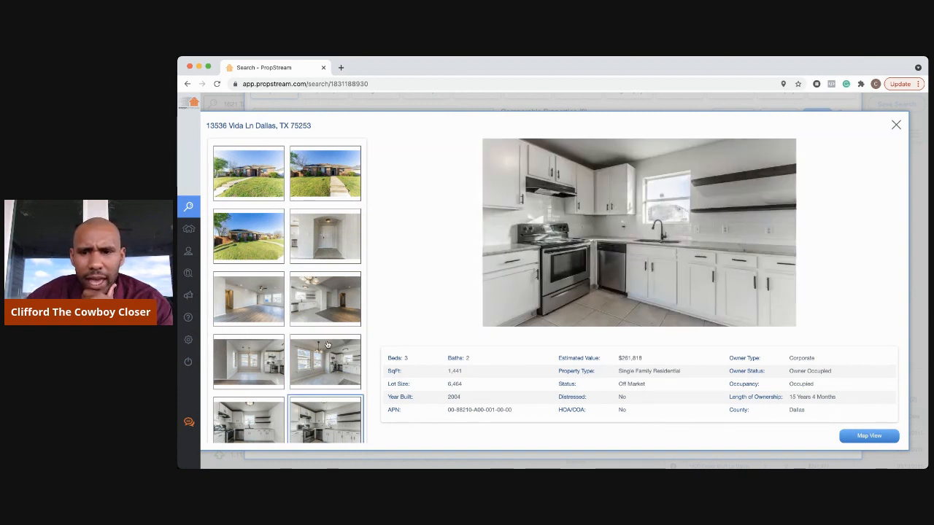
- Browse the remaining Vida Ln photos: another kitchen angle, living room, bedroom and back exterior
scroll(328, 345, down, 3)
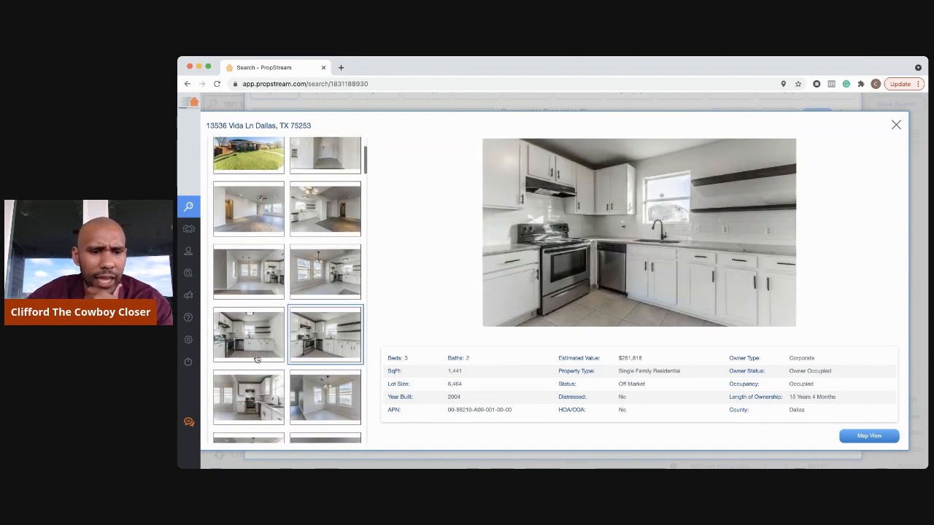
click(256, 343)
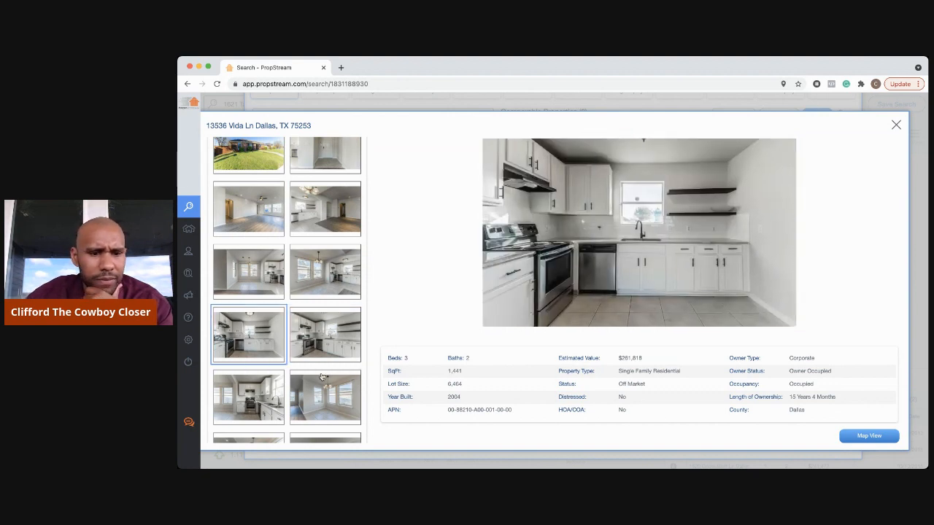
scroll(322, 376, down, 6)
click(326, 350)
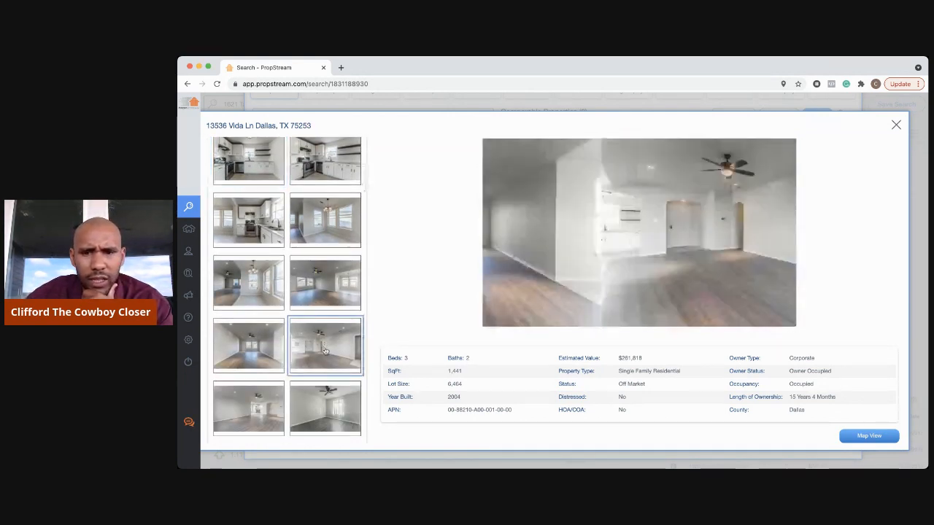
click(331, 410)
scroll(330, 410, down, 5)
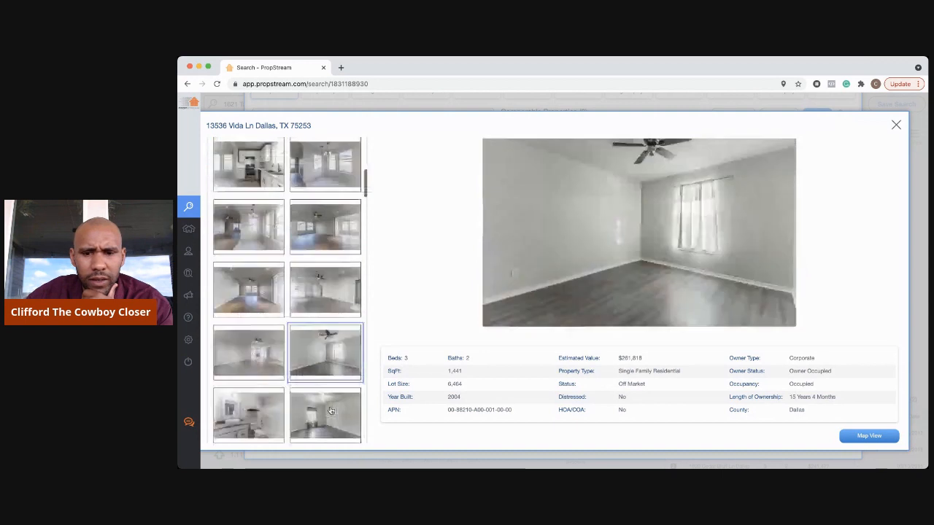
scroll(331, 410, down, 1)
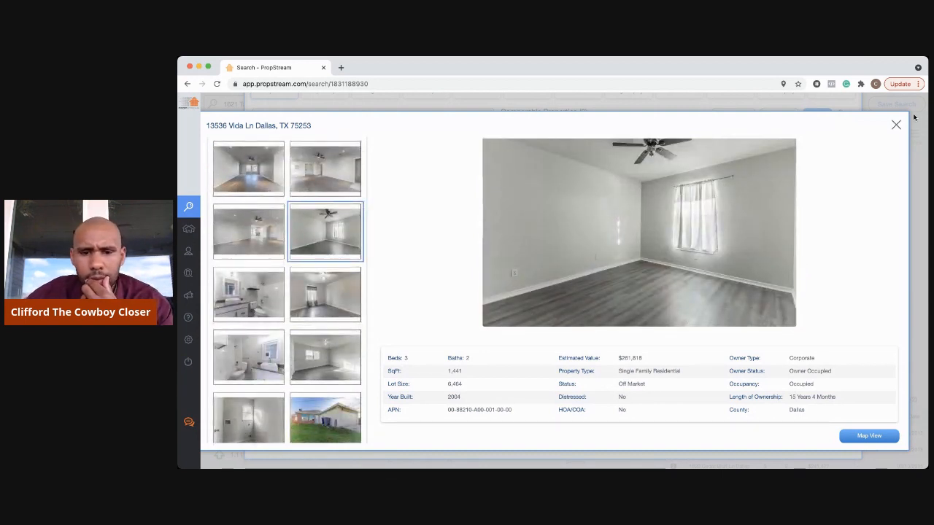
scroll(358, 360, down, 2)
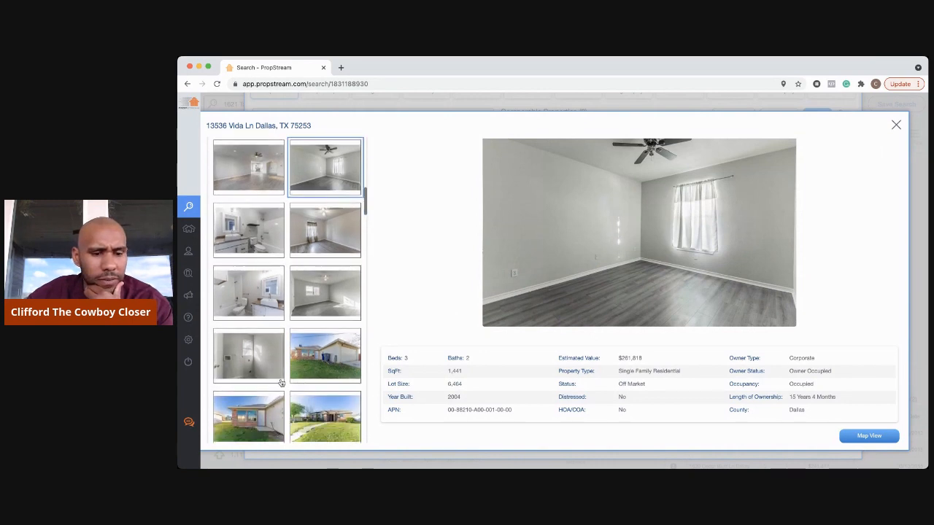
click(263, 407)
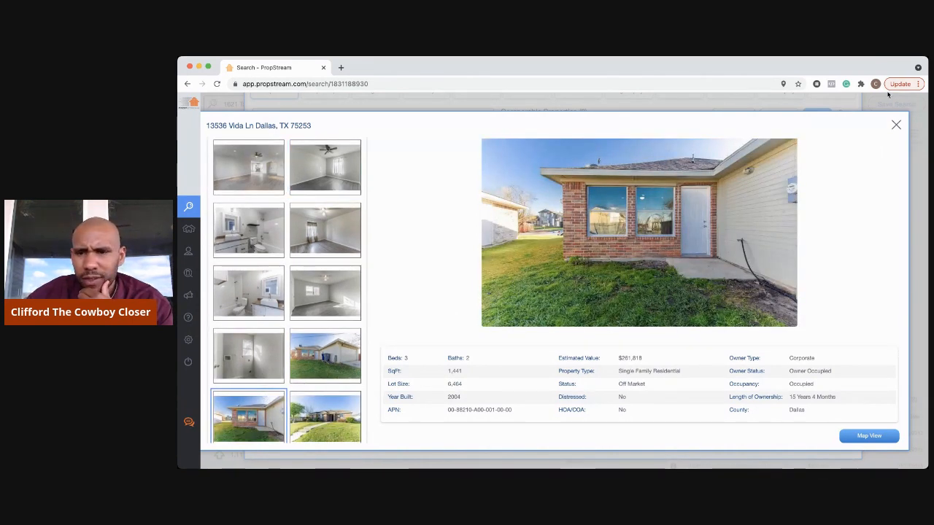
click(896, 129)
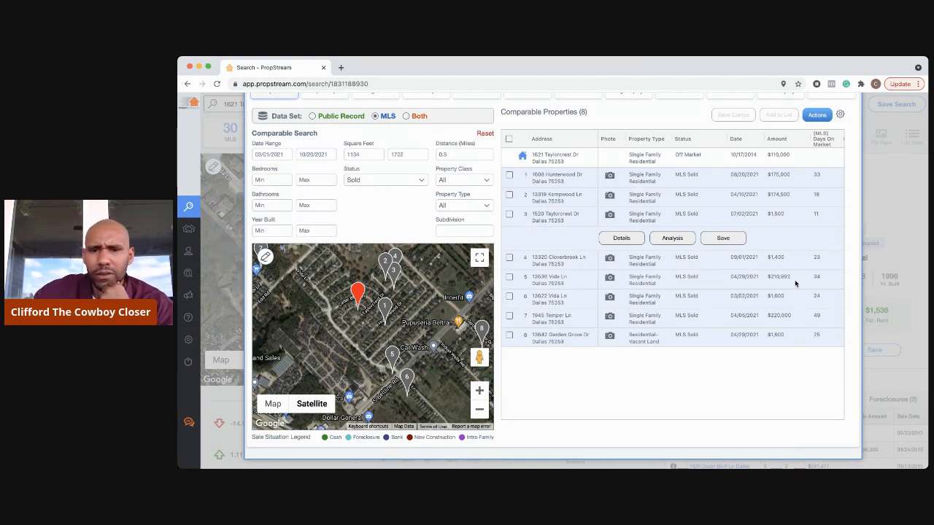
click(509, 176)
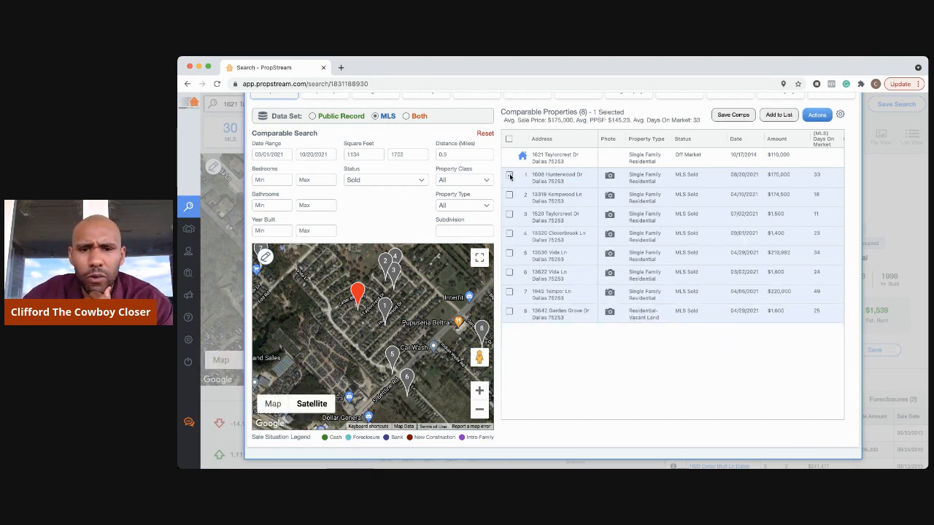
click(509, 194)
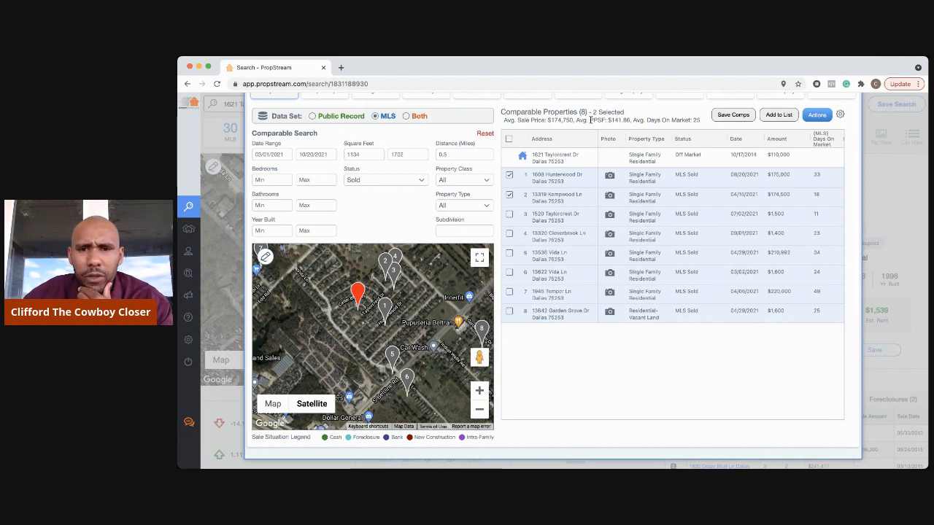
drag(590, 120, 627, 121)
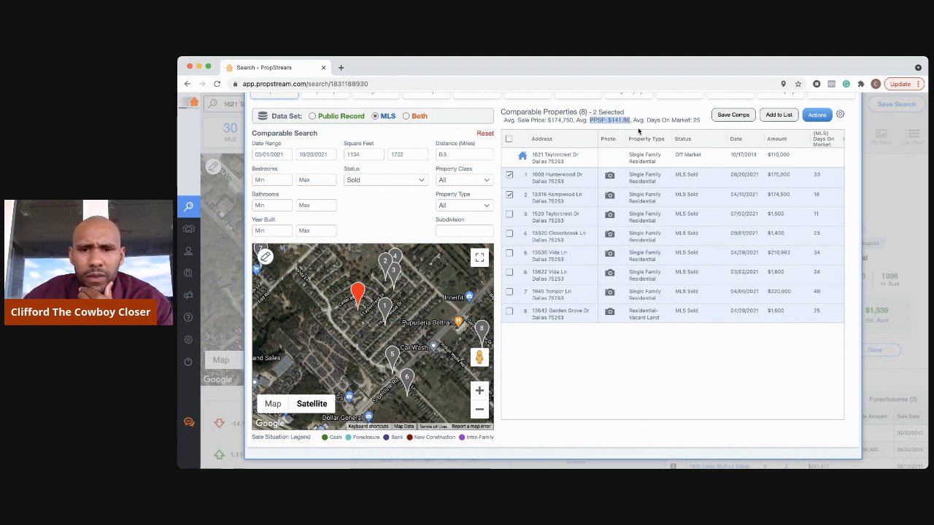
scroll(642, 168, up, 1)
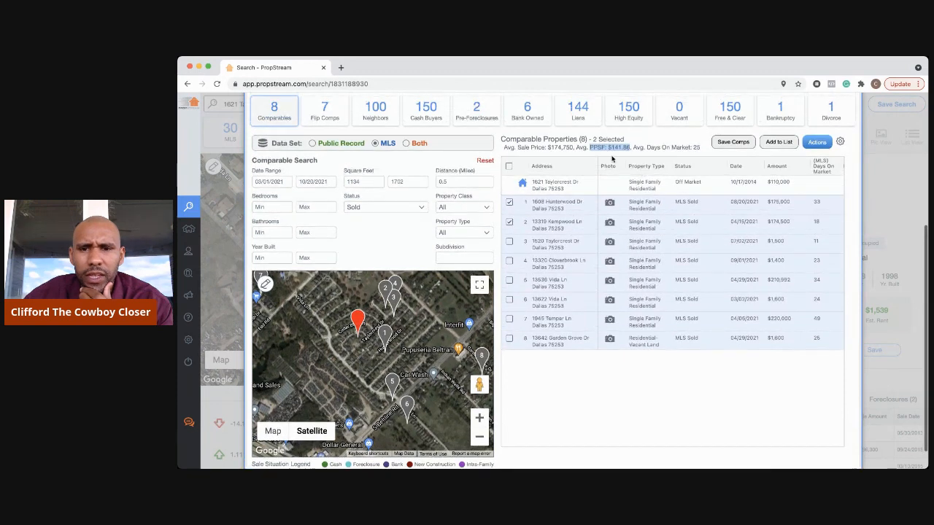
- Scroll the property panel to review the $228,892 estimated value alongside the selected comps
scroll(644, 172, up, 2)
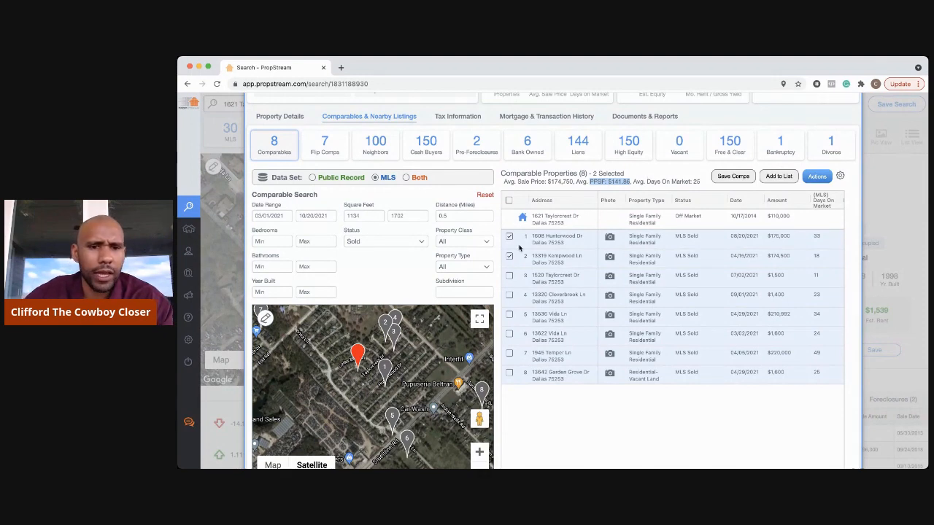
scroll(510, 248, up, 3)
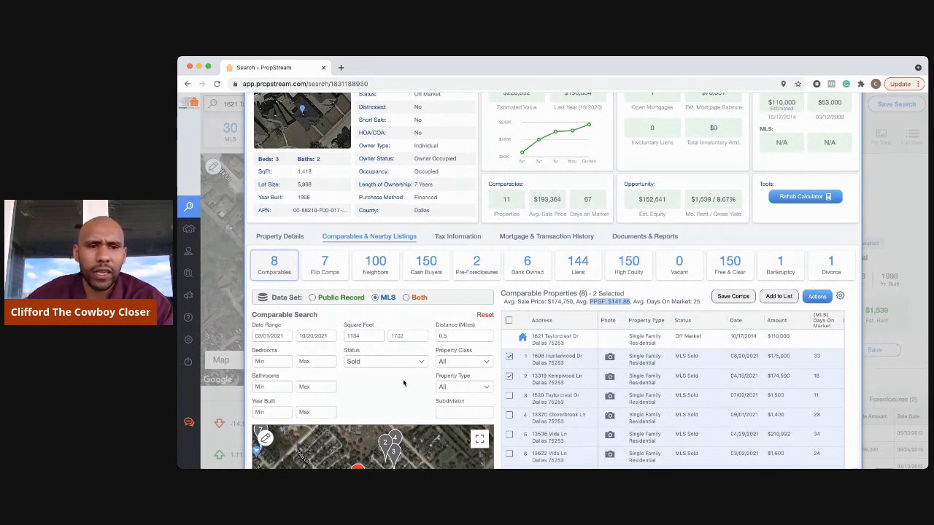
scroll(352, 157, up, 2)
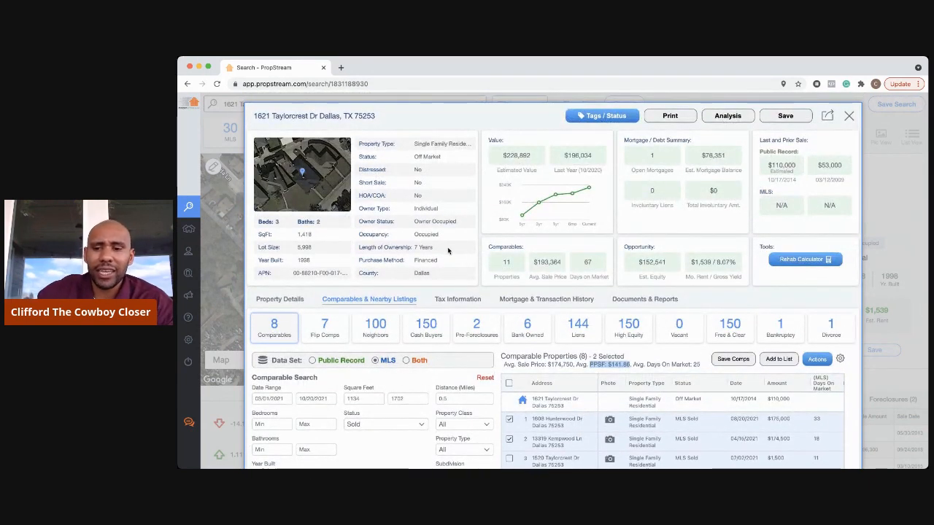
scroll(690, 425, down, 1)
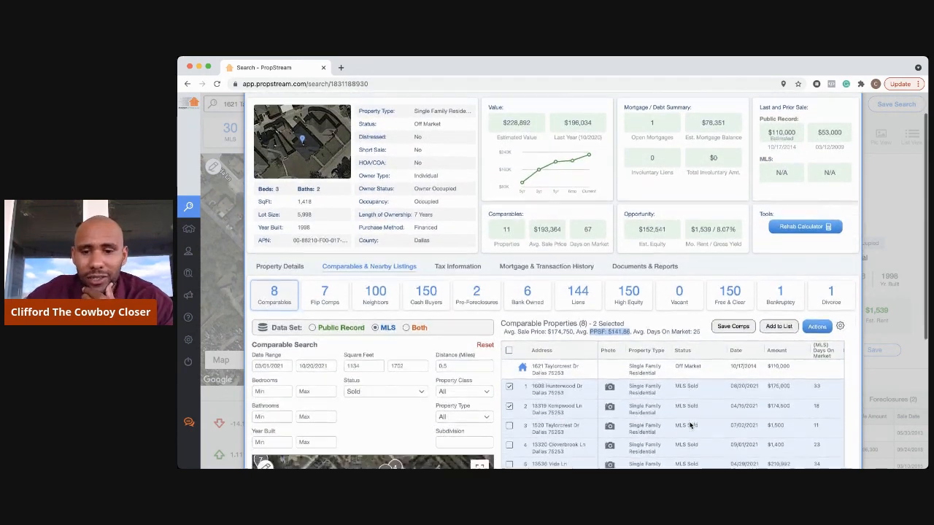
click(610, 387)
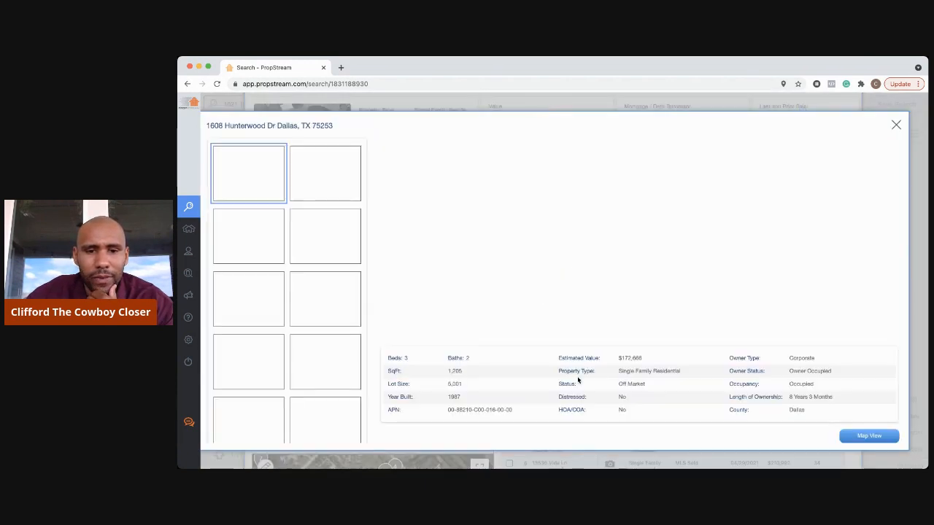
click(319, 231)
click(260, 305)
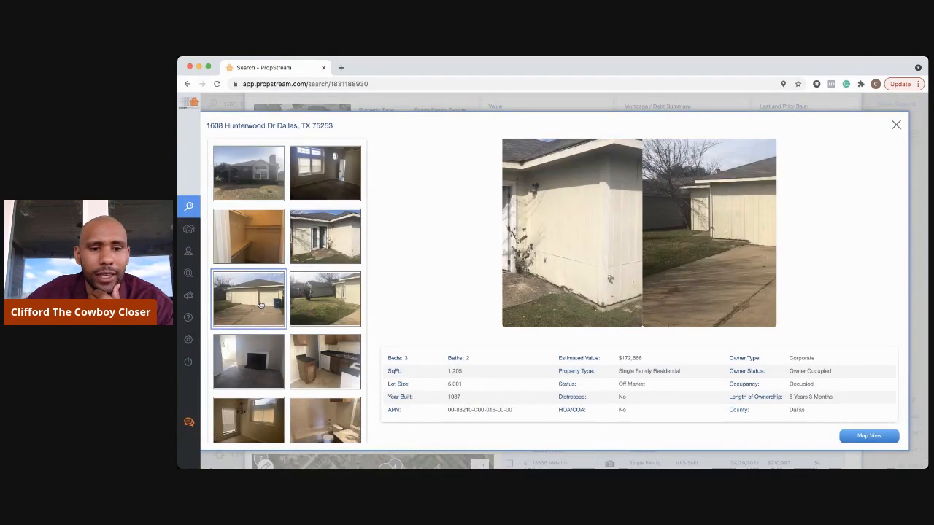
click(332, 383)
click(337, 420)
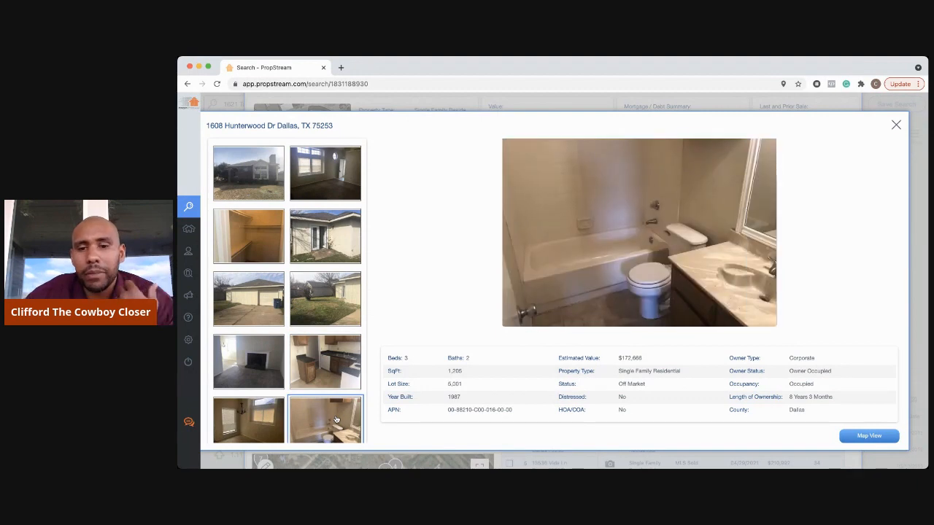
- View the other interior rooms, glass-door room and empty bedroom, then close the gallery
scroll(336, 419, down, 3)
click(267, 368)
click(319, 372)
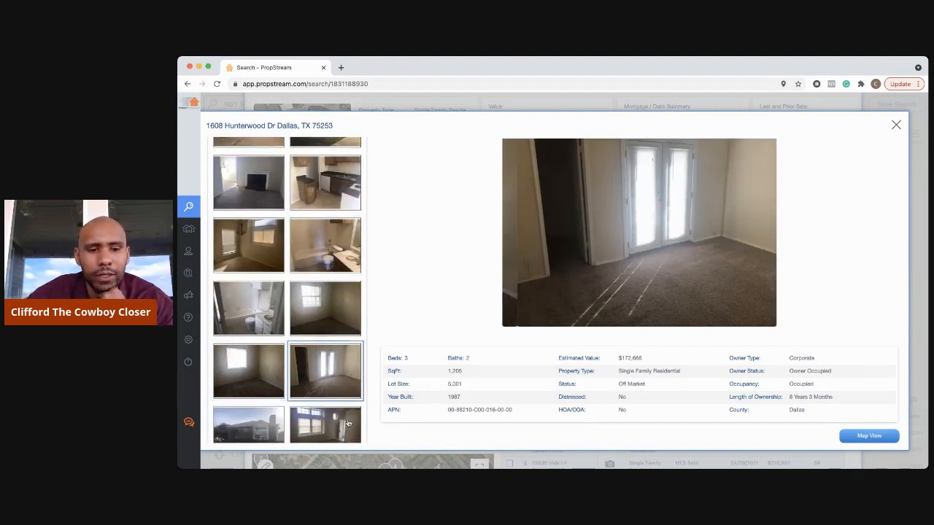
click(318, 425)
scroll(274, 399, up, 2)
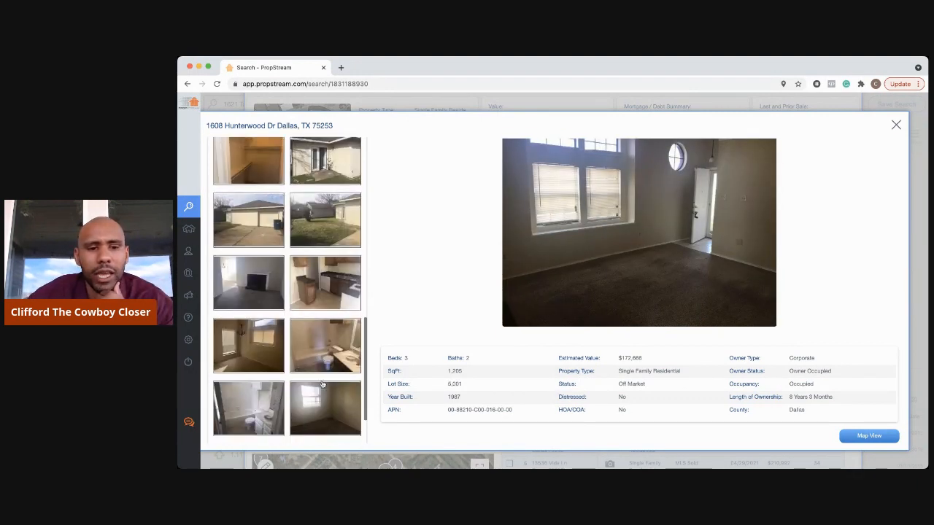
click(327, 409)
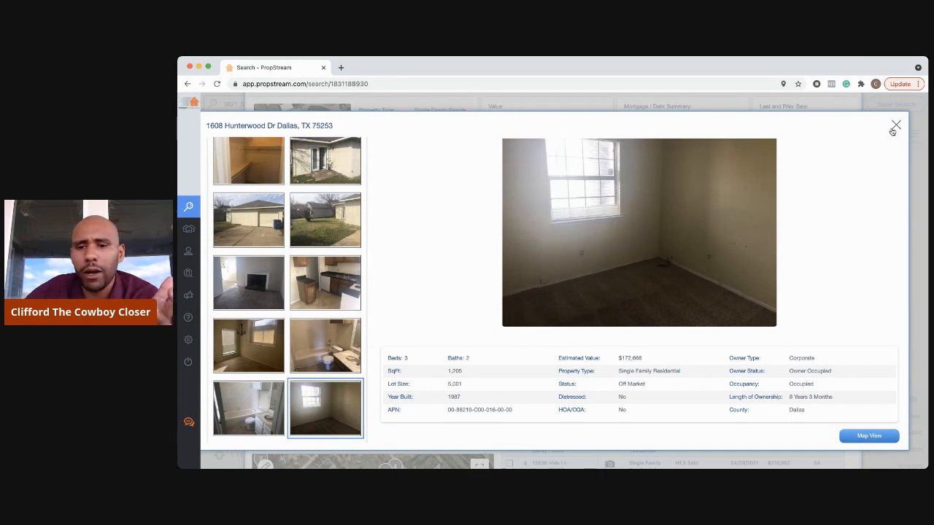
click(894, 127)
scroll(737, 350, down, 2)
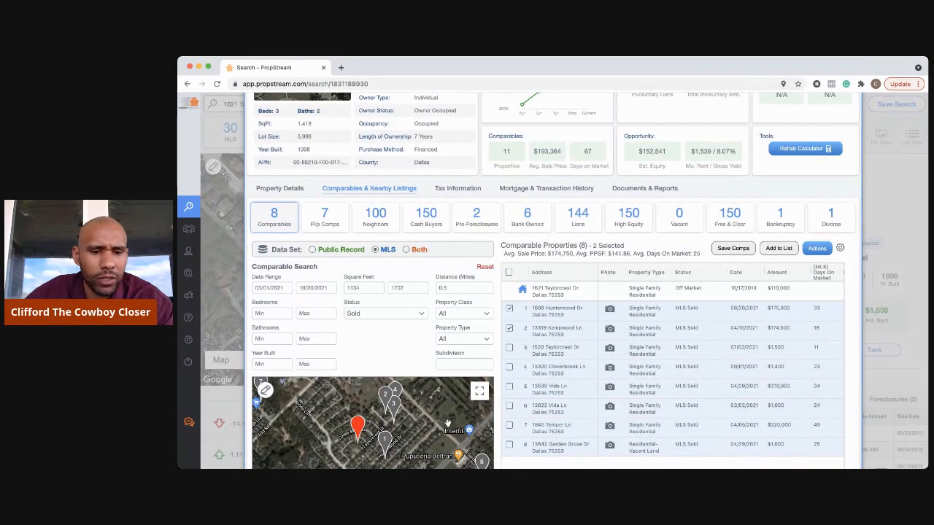
- Zoom the comps map in two levels and pan to follow pins 5 and 6
scroll(447, 423, down, 1)
scroll(621, 392, down, 2)
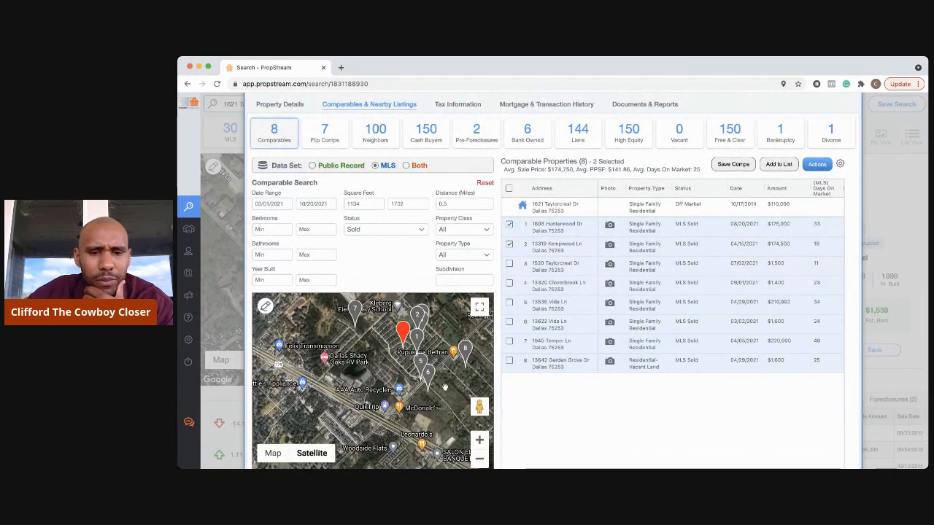
scroll(437, 384, up, 1)
click(479, 441)
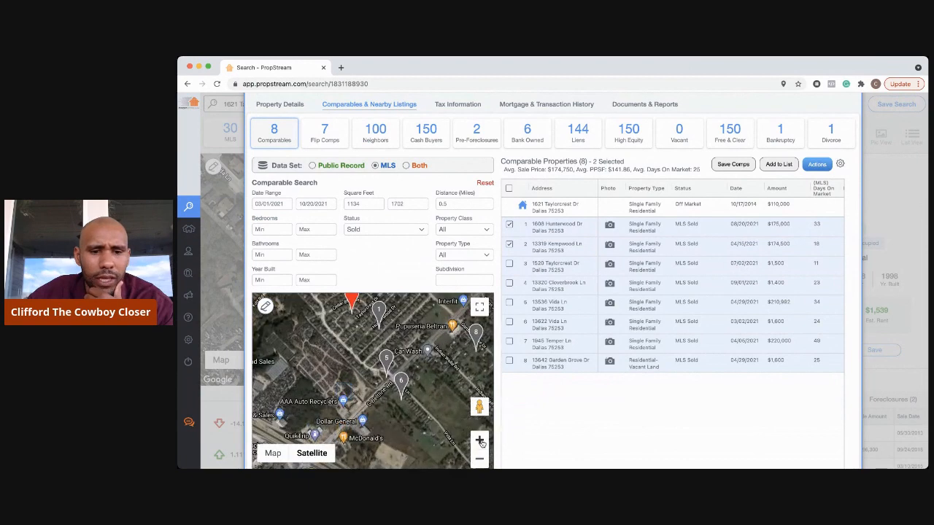
click(479, 440)
drag(432, 338, 415, 390)
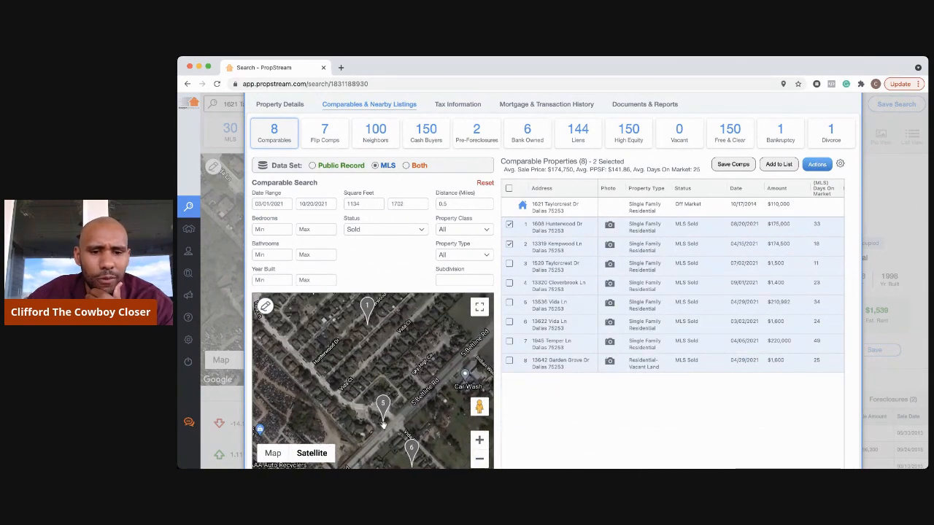
- Zoom in further centred on comp pin 5 along Vida Ln, then back out one level
click(479, 439)
drag(413, 407, 399, 358)
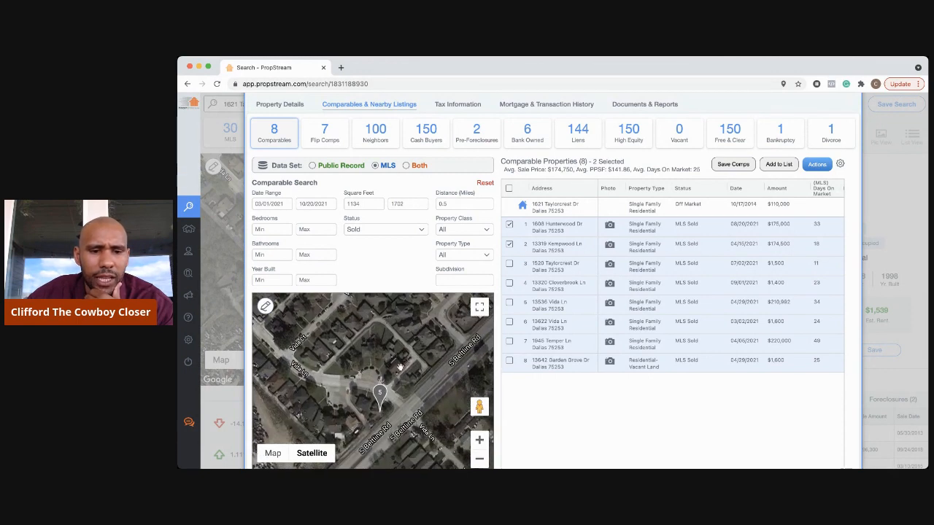
click(479, 439)
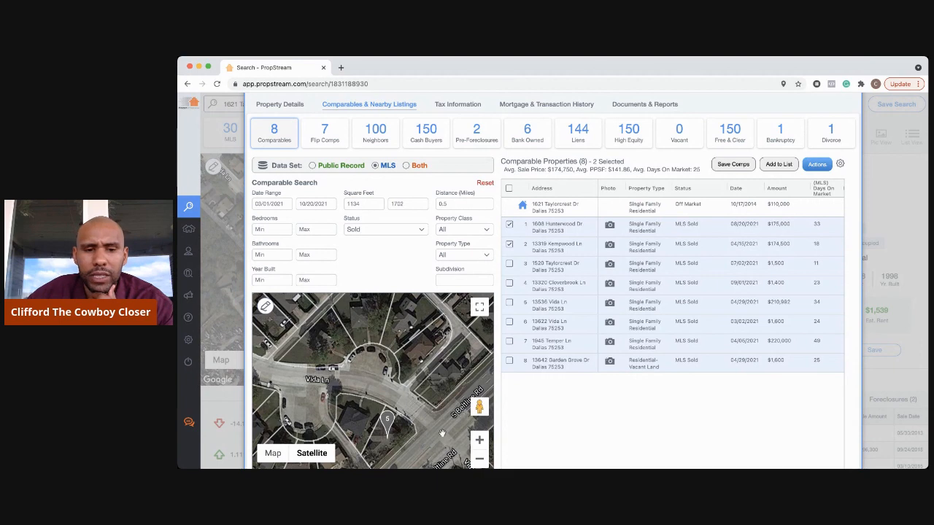
click(480, 461)
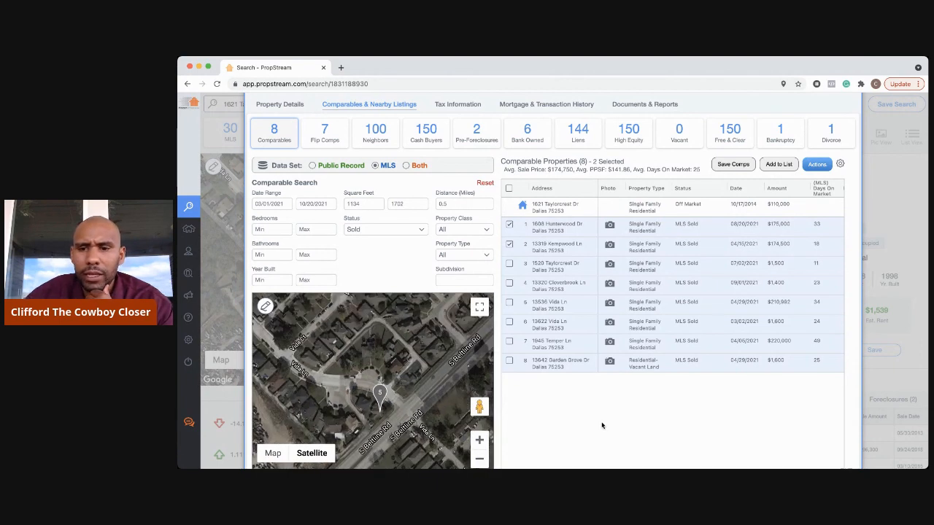
scroll(602, 425, up, 1)
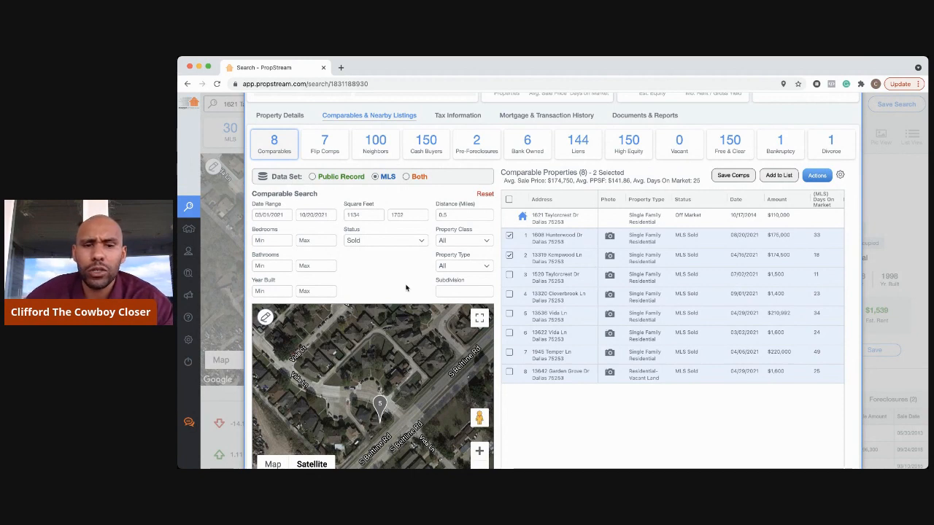
scroll(416, 294, up, 5)
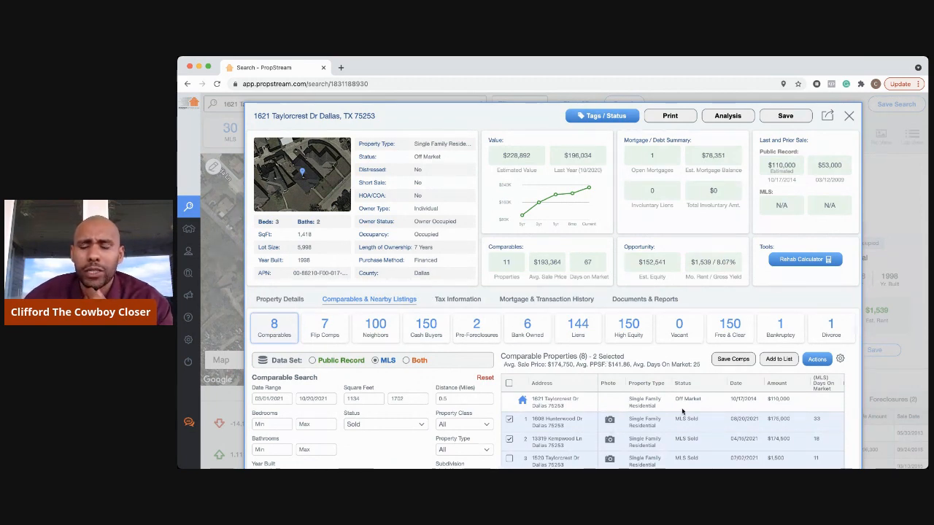
click(849, 116)
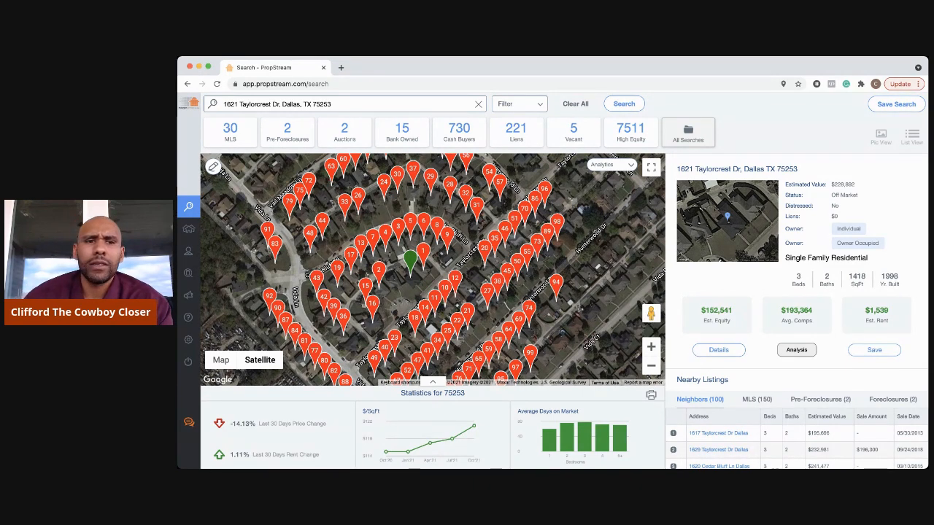
click(466, 57)
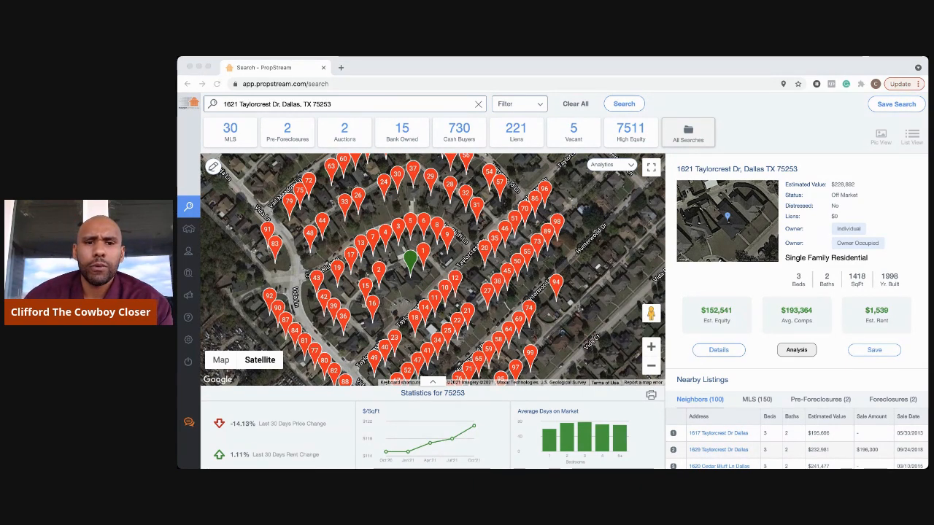